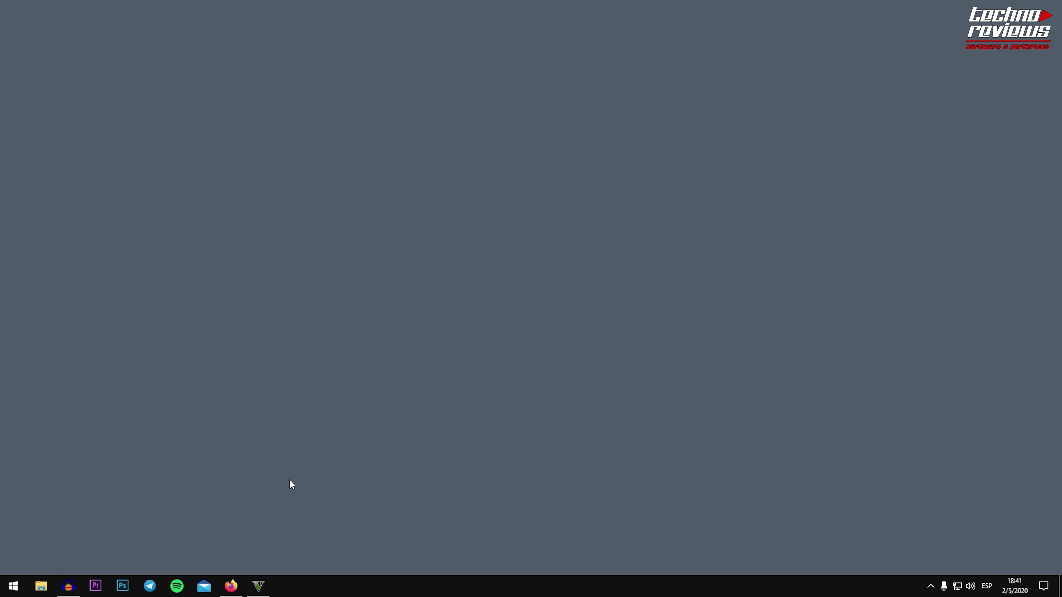
Open the Windows settings and check the Windows Update status under Actualización y seguridad.
{"action": "left_click", "coordinate": [13, 587]}
{"action": "left_click", "coordinate": [13, 533]}
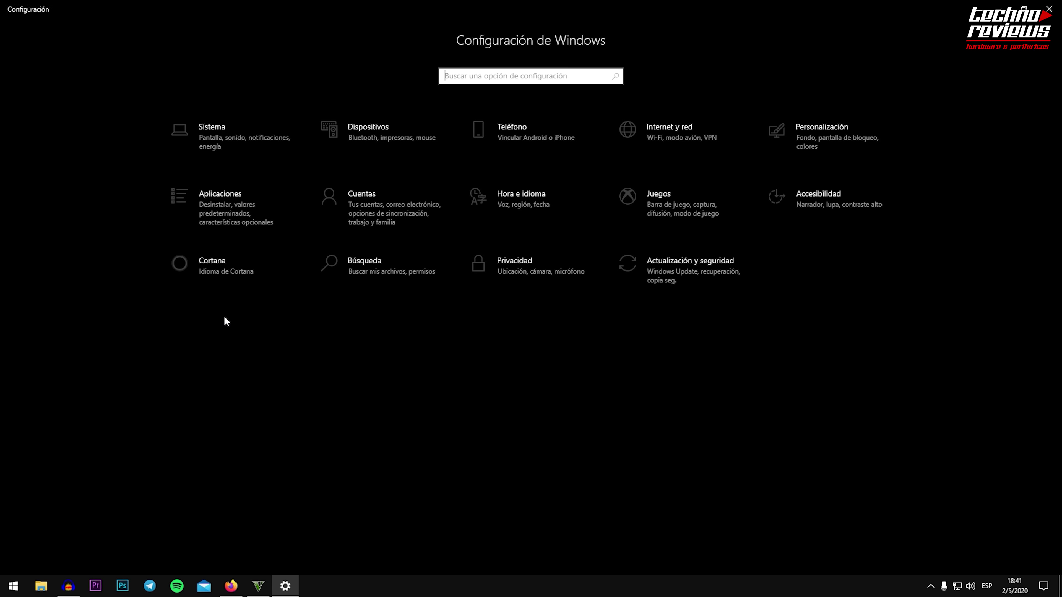
{"action": "left_click", "coordinate": [672, 268]}
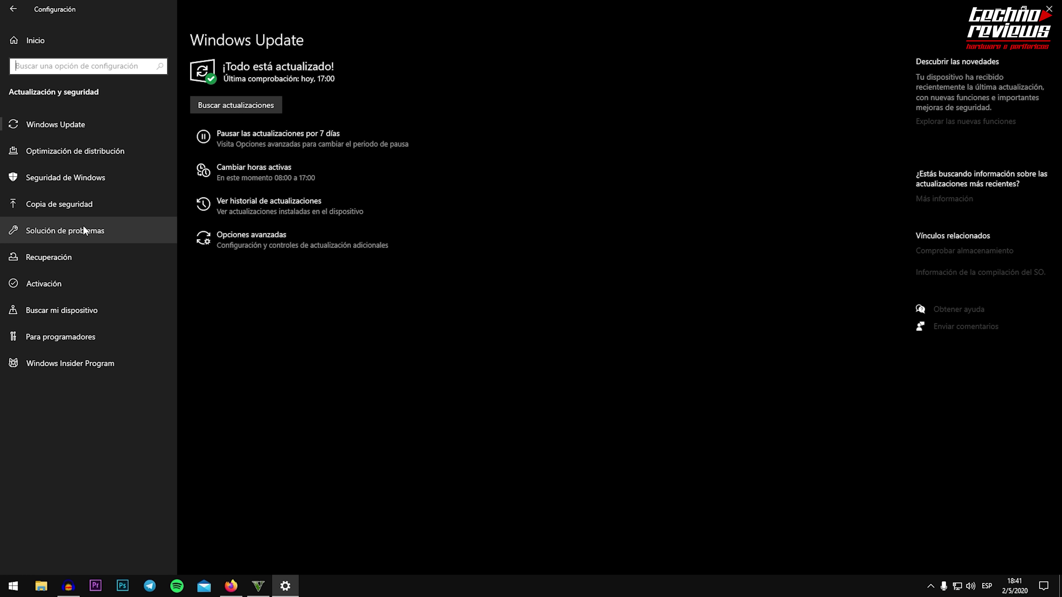
{"action": "left_click", "coordinate": [311, 77]}
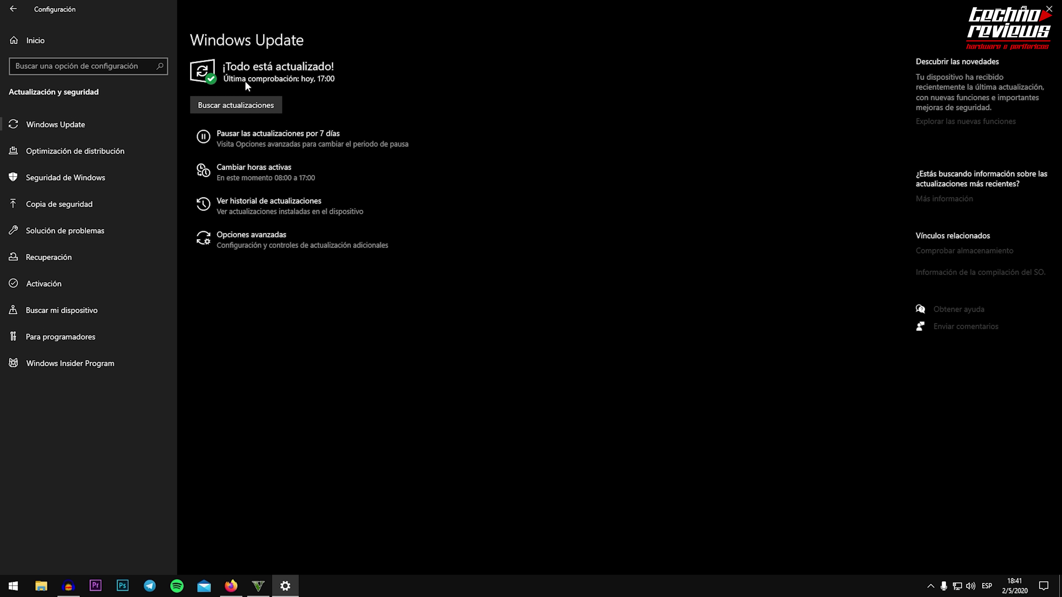
Return to the settings home, open Aplicaciones y características and look through the list of installed programs.
{"action": "key", "text": "alt+Left"}
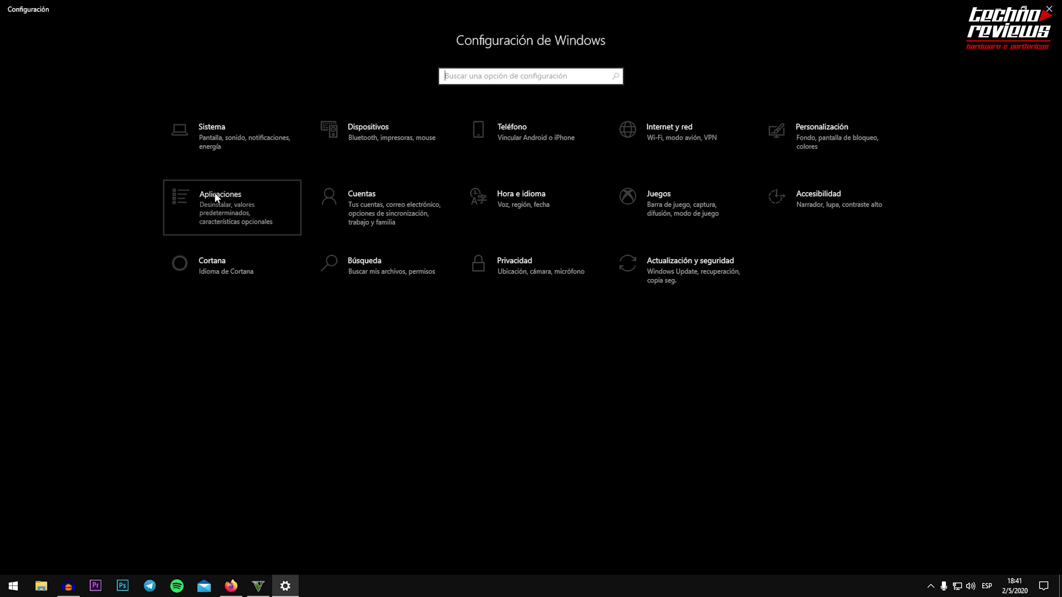
{"action": "key", "text": "Return"}
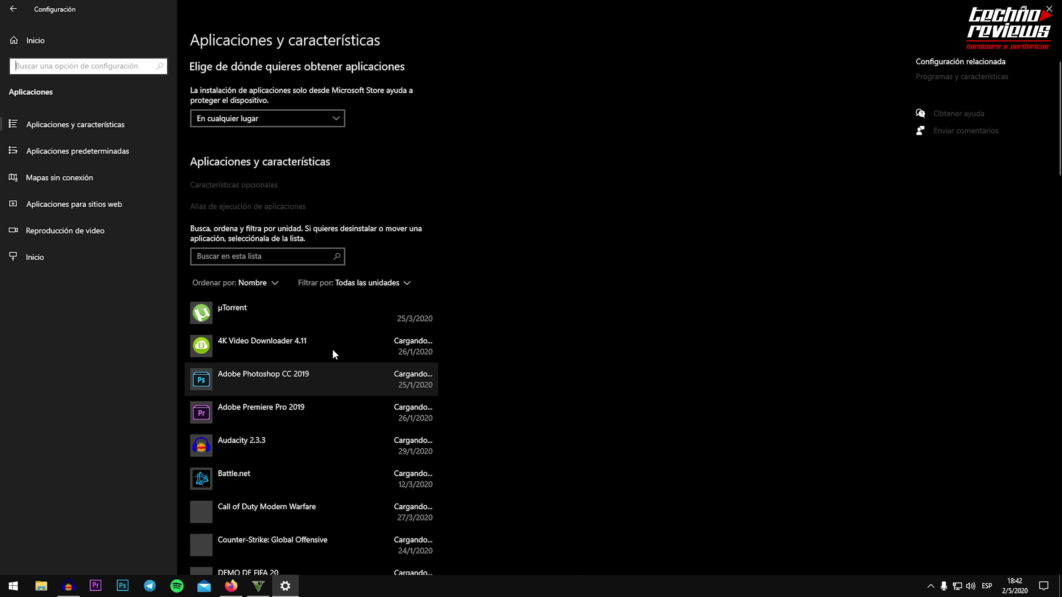
{"action": "scroll", "coordinate": [332, 345], "scroll_direction": "down", "scroll_amount": 8}
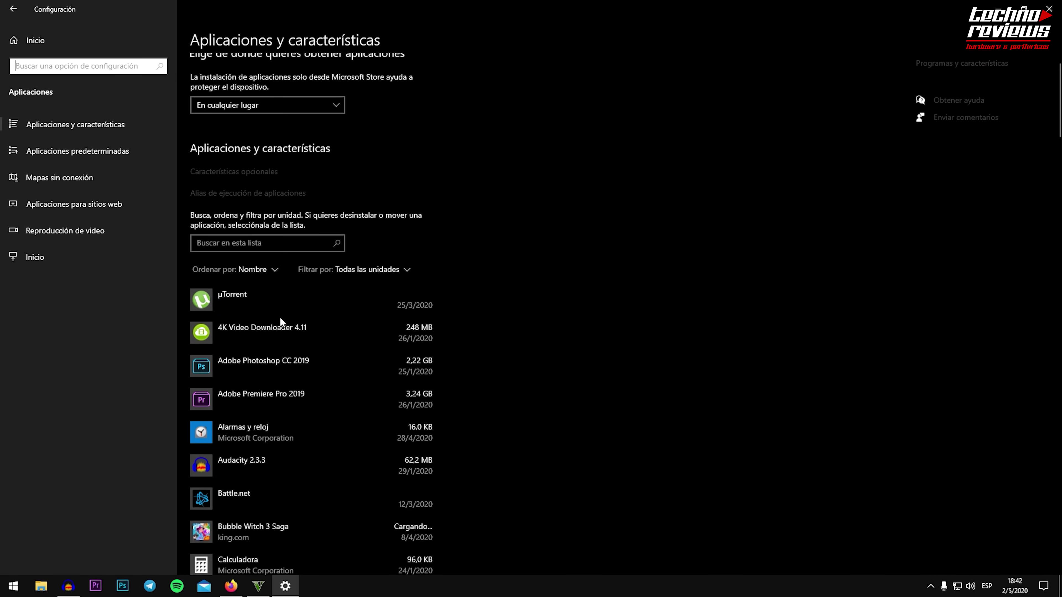
{"action": "scroll", "coordinate": [280, 318], "scroll_direction": "down", "scroll_amount": 20}
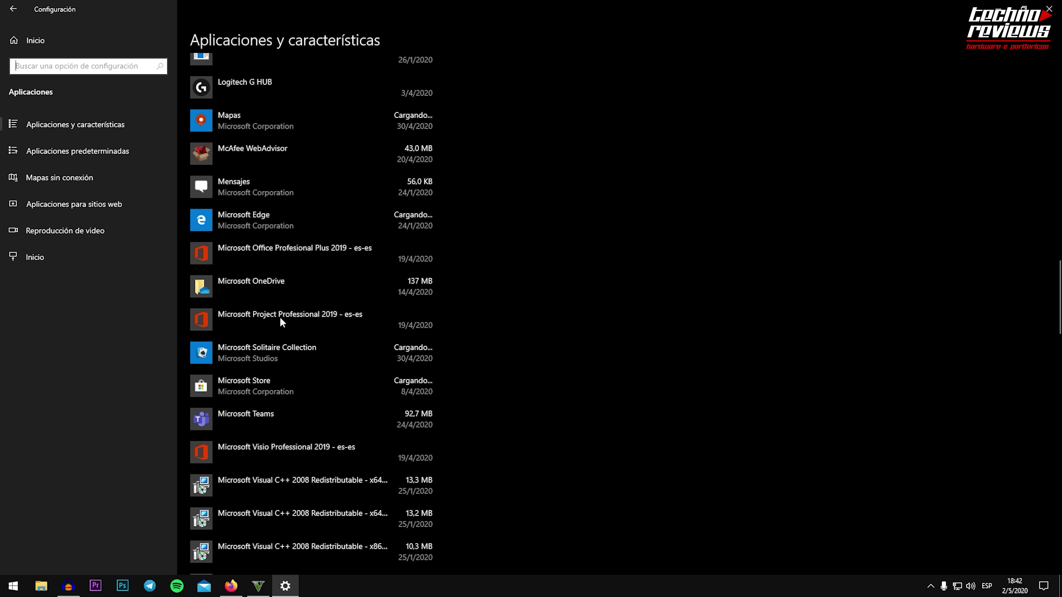
{"action": "scroll", "coordinate": [278, 318], "scroll_direction": "down", "scroll_amount": 15}
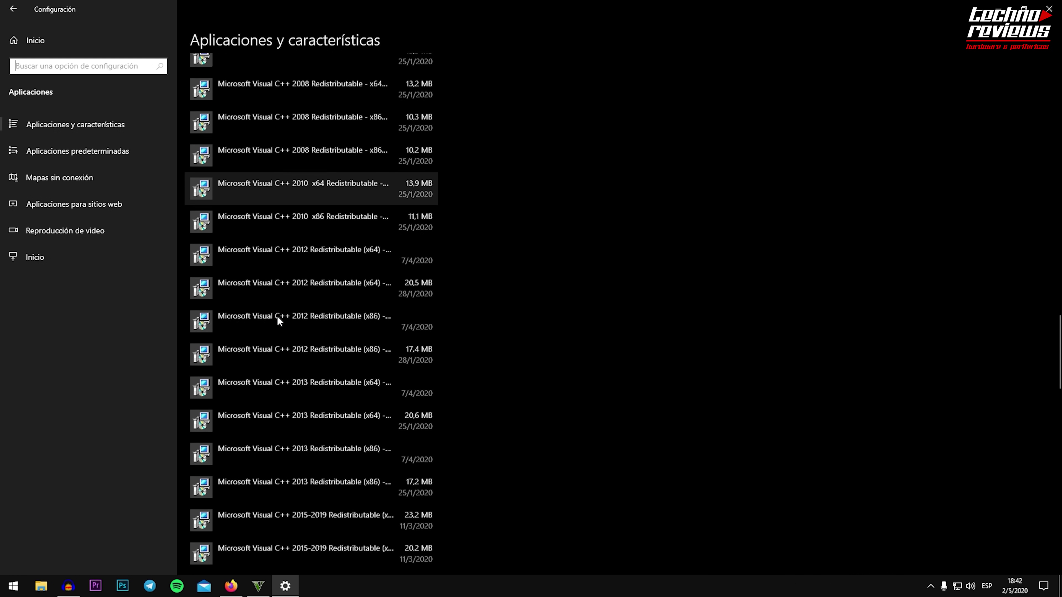
{"action": "scroll", "coordinate": [275, 315], "scroll_direction": "down", "scroll_amount": 5}
{"action": "scroll", "coordinate": [276, 315], "scroll_direction": "up", "scroll_amount": 15}
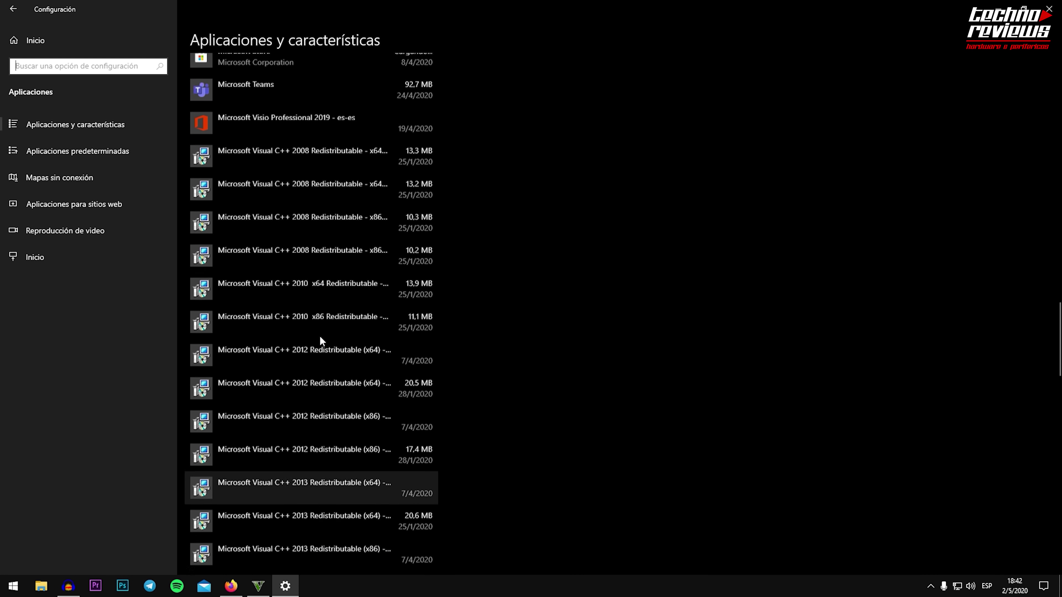
{"action": "scroll", "coordinate": [320, 337], "scroll_direction": "up", "scroll_amount": 20}
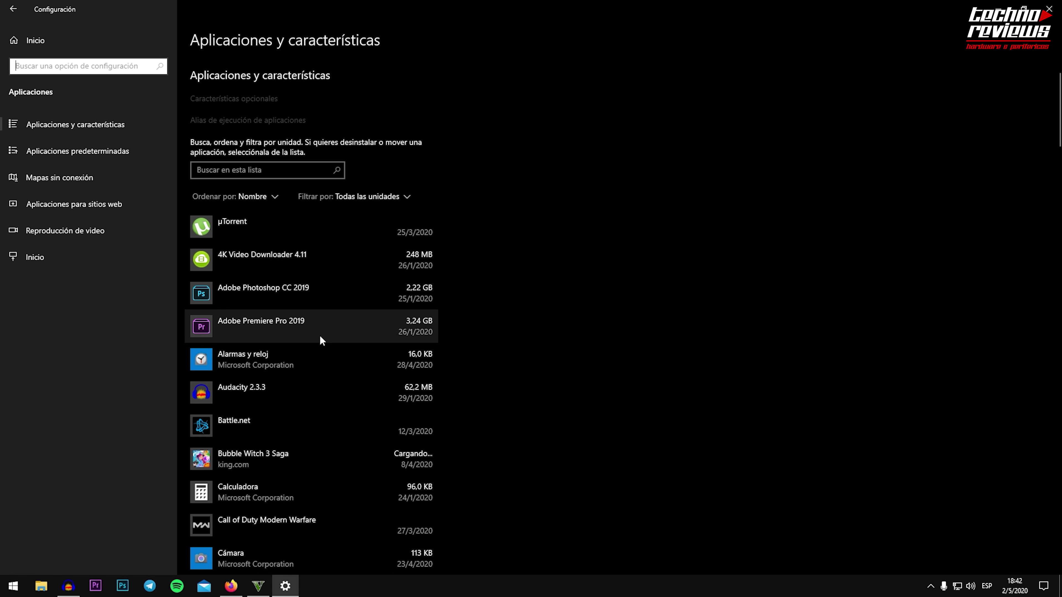
Expand the Bubble Witch 3 Saga and Candy Crush Friends entries to view their uninstall options, and browse more of the installed apps.
{"action": "left_click", "coordinate": [334, 371]}
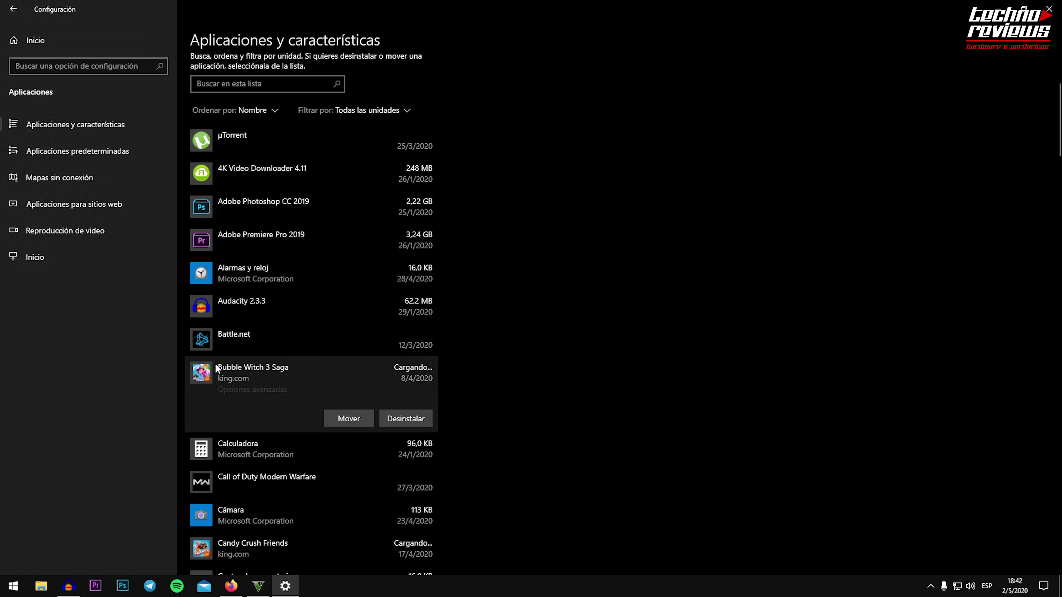
{"action": "scroll", "coordinate": [317, 371], "scroll_direction": "down", "scroll_amount": 5}
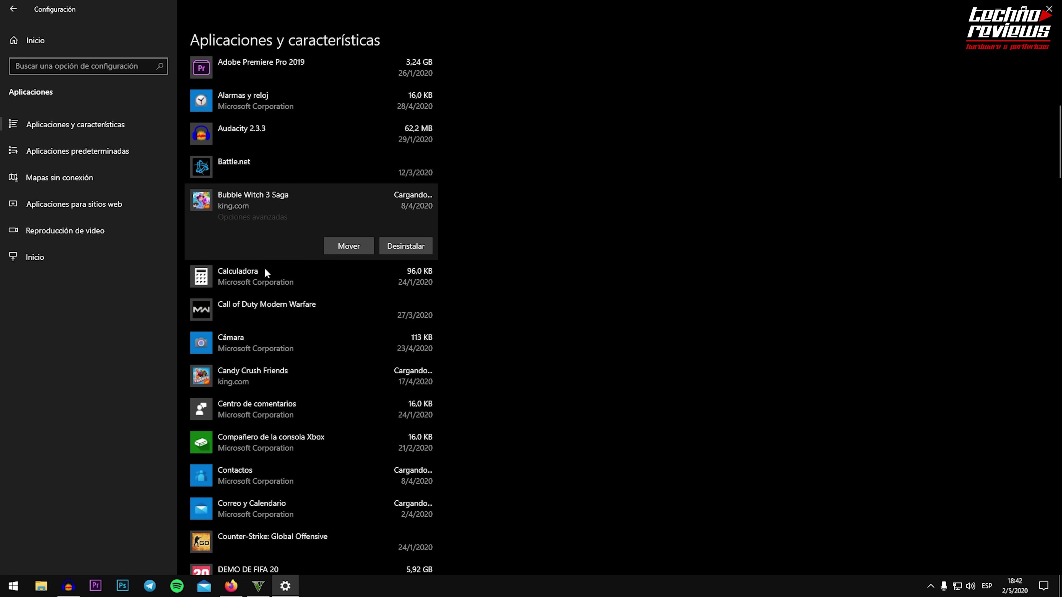
{"action": "left_click", "coordinate": [294, 371]}
{"action": "scroll", "coordinate": [353, 353], "scroll_direction": "down", "scroll_amount": 2}
{"action": "scroll", "coordinate": [317, 331], "scroll_direction": "down", "scroll_amount": 5}
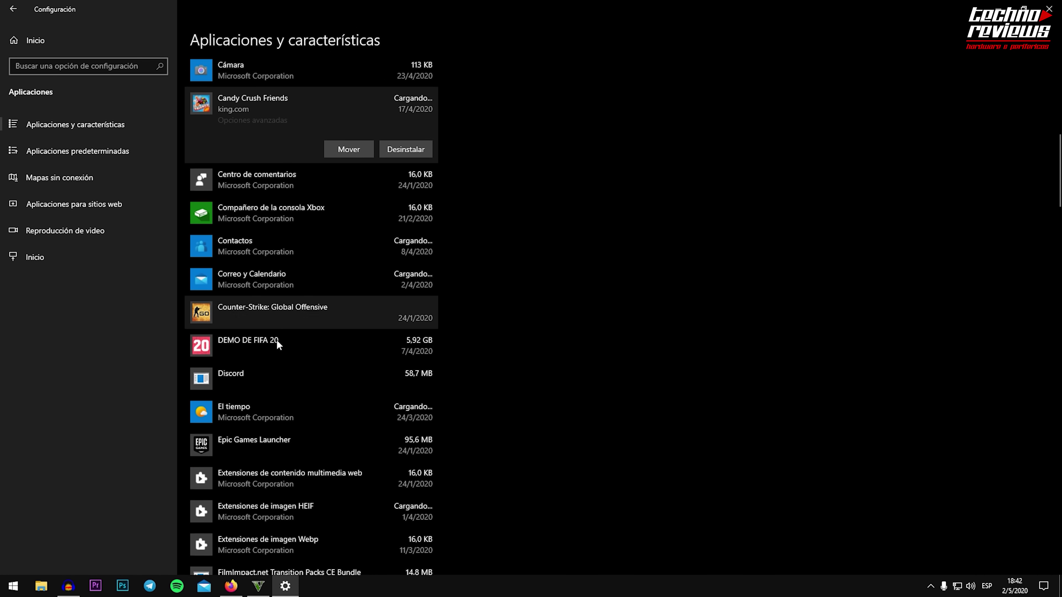
{"action": "scroll", "coordinate": [234, 385], "scroll_direction": "down", "scroll_amount": 7}
{"action": "scroll", "coordinate": [257, 402], "scroll_direction": "down", "scroll_amount": 3}
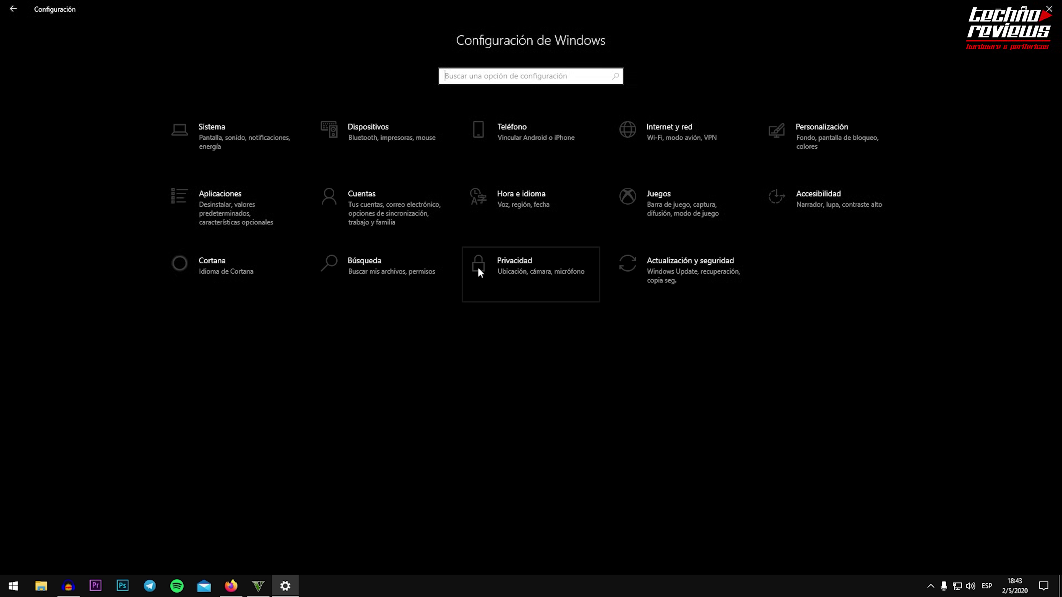
Open Aplicaciones en segundo plano in the privacy settings and look over the apps allowed to run in the background.
{"action": "left_click", "coordinate": [505, 264]}
{"action": "scroll", "coordinate": [58, 294], "scroll_direction": "down", "scroll_amount": 6}
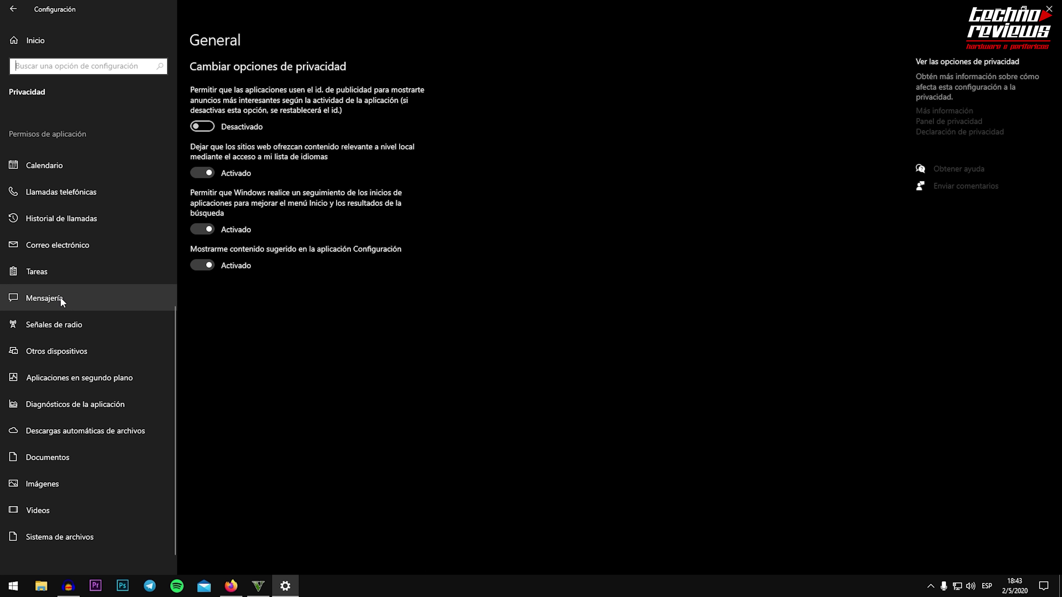
{"action": "left_click", "coordinate": [61, 380]}
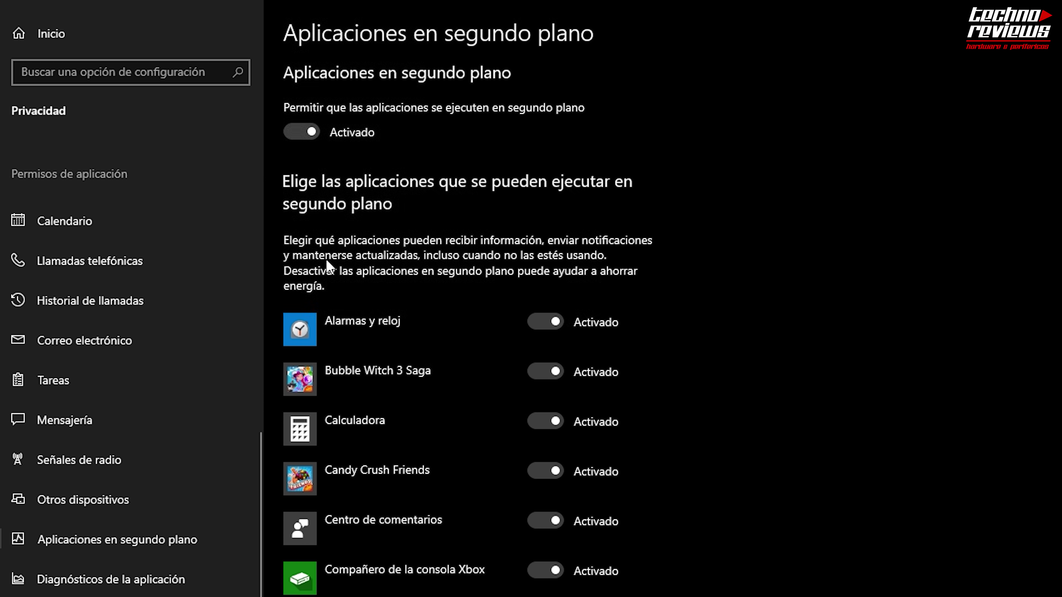
{"action": "scroll", "coordinate": [330, 318], "scroll_direction": "down", "scroll_amount": 15}
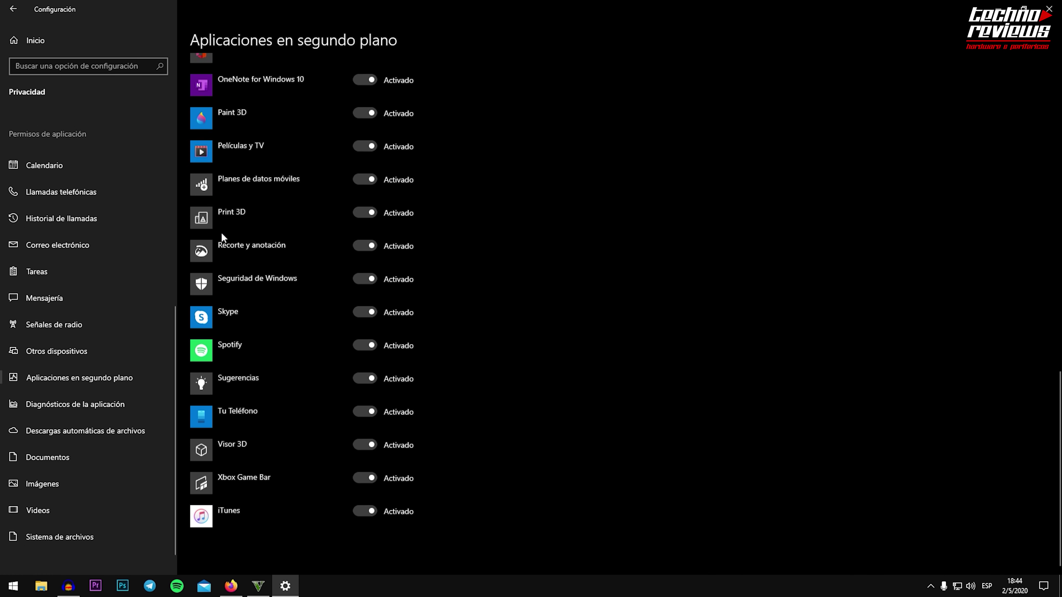
{"action": "scroll", "coordinate": [224, 235], "scroll_direction": "up", "scroll_amount": 15}
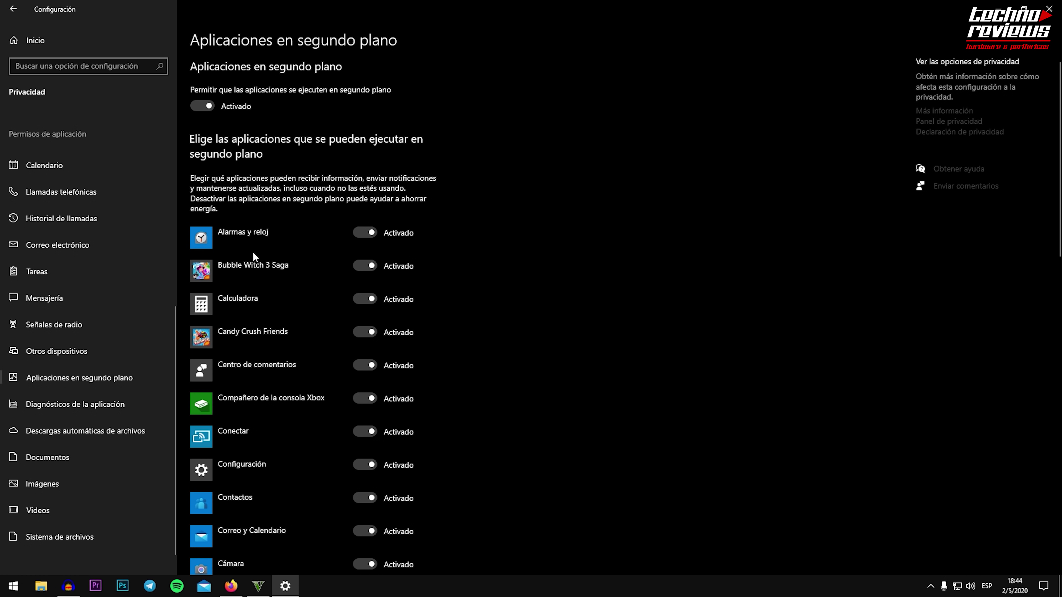
{"action": "scroll", "coordinate": [293, 256], "scroll_direction": "down", "scroll_amount": 5}
{"action": "scroll", "coordinate": [319, 256], "scroll_direction": "up", "scroll_amount": 4}
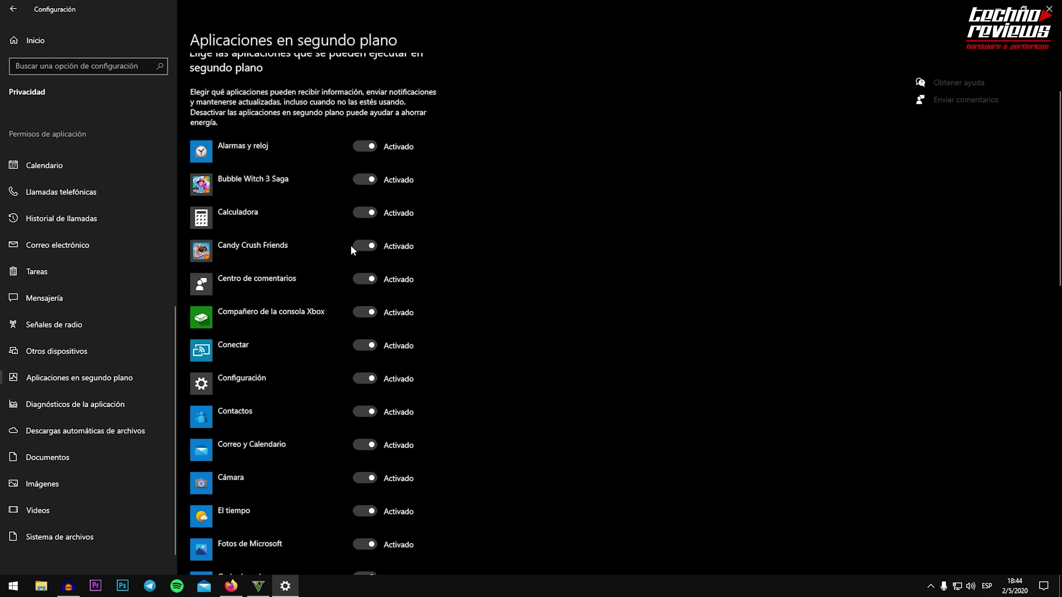
Disable background running for Candy Crush Friends, Calculadora, Bubble Witch 3 Saga and Alarmas y reloj.
{"action": "left_click", "coordinate": [365, 247]}
{"action": "left_click", "coordinate": [365, 213]}
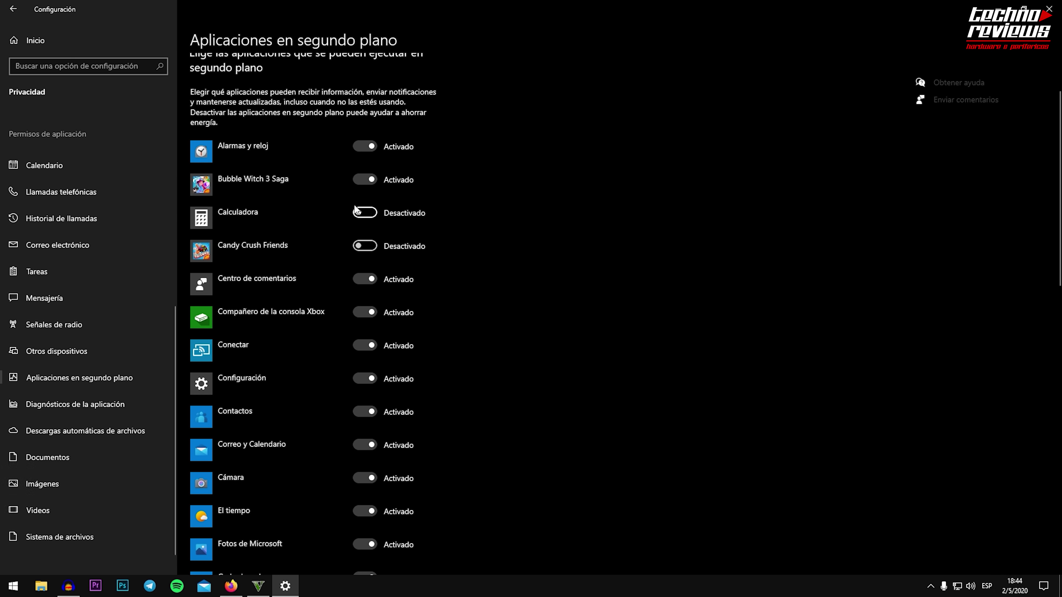
{"action": "left_click", "coordinate": [365, 180]}
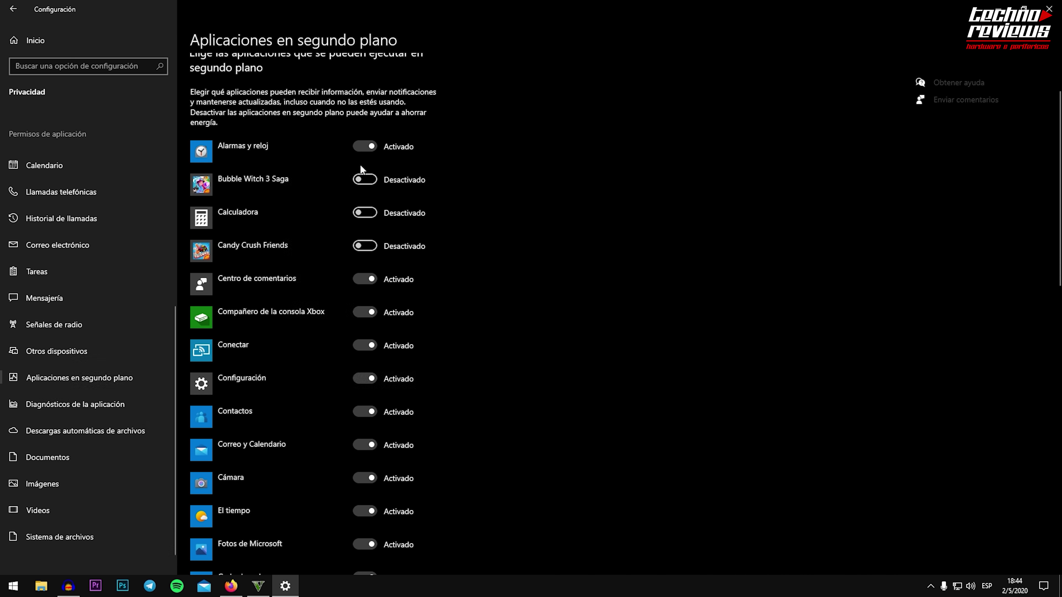
{"action": "left_click", "coordinate": [373, 146]}
Disable background running for Spotify, Skype, Xbox Game Bar, Visor 3D, Tu Teléfono and Sugerencias.
{"action": "scroll", "coordinate": [264, 355], "scroll_direction": "down", "scroll_amount": 12}
{"action": "scroll", "coordinate": [300, 376], "scroll_direction": "down", "scroll_amount": 3}
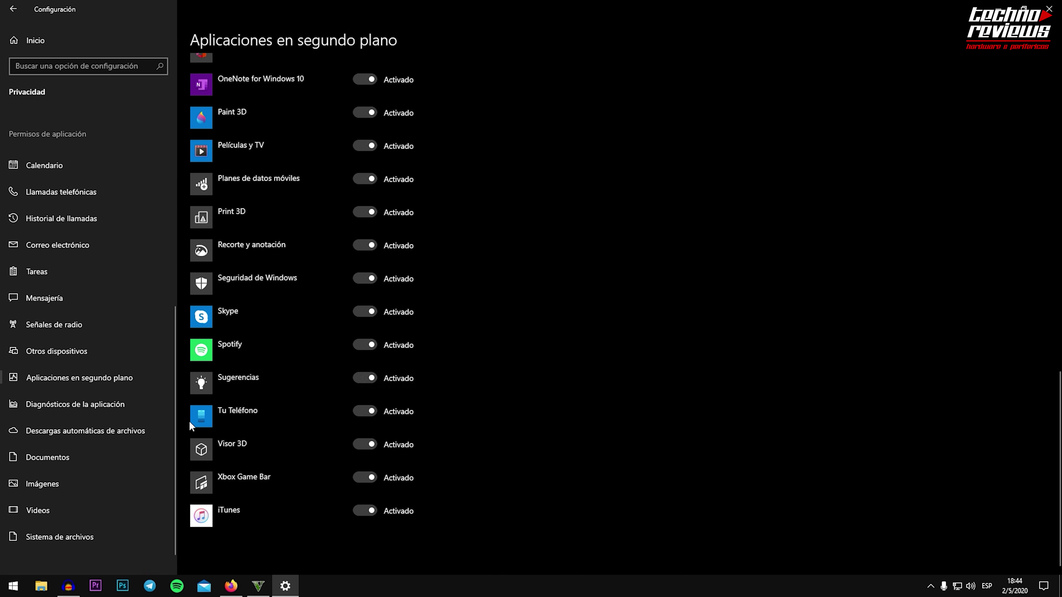
{"action": "left_click", "coordinate": [375, 352]}
{"action": "left_click", "coordinate": [372, 313]}
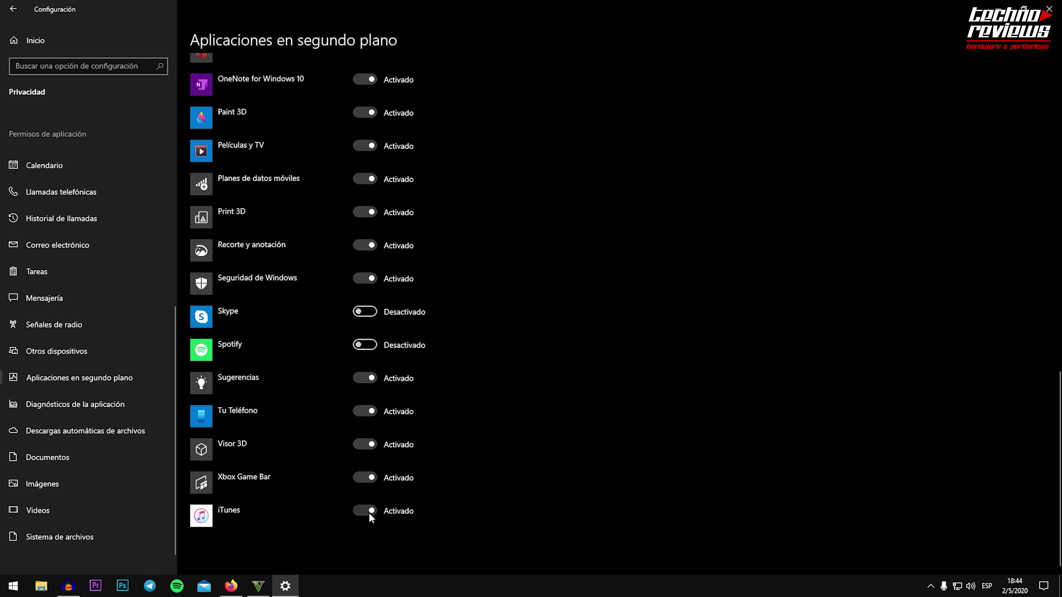
{"action": "left_click", "coordinate": [365, 478]}
{"action": "left_click", "coordinate": [365, 445]}
{"action": "left_click", "coordinate": [364, 412]}
{"action": "left_click", "coordinate": [365, 378]}
Disable background running for Seguridad de Windows, Recorte y anotación and Print 3D.
{"action": "scroll", "coordinate": [327, 449], "scroll_direction": "up", "scroll_amount": 4}
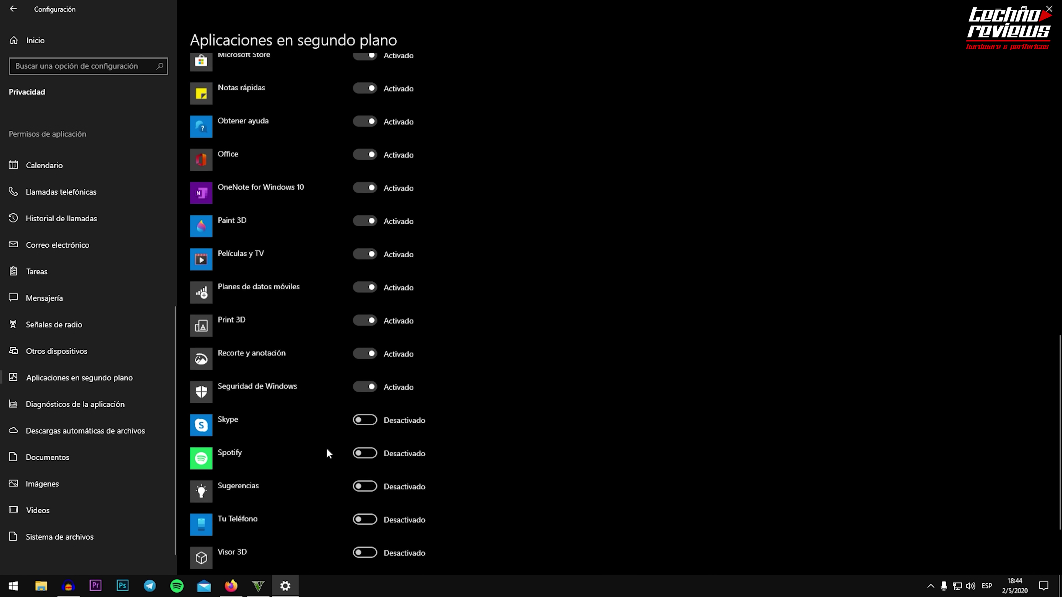
{"action": "left_click", "coordinate": [365, 451]}
{"action": "left_click", "coordinate": [365, 418]}
{"action": "left_click", "coordinate": [368, 385]}
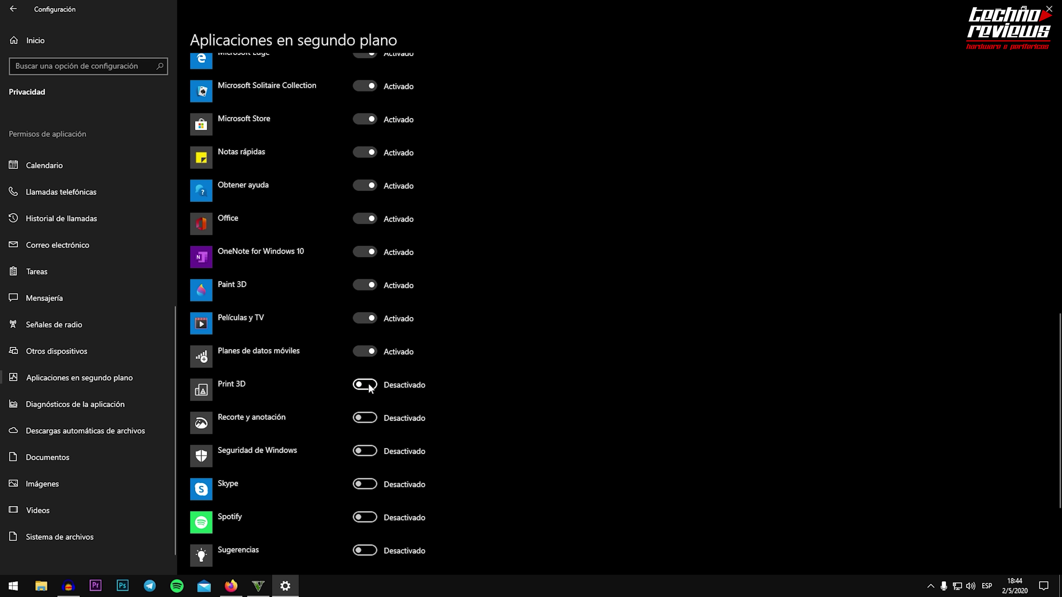
Disable background running for Centro de comentarios, Compañero de la consola Xbox, Conectar and Configuración.
{"action": "scroll", "coordinate": [351, 385], "scroll_direction": "up", "scroll_amount": 5}
{"action": "scroll", "coordinate": [284, 409], "scroll_direction": "up", "scroll_amount": 3}
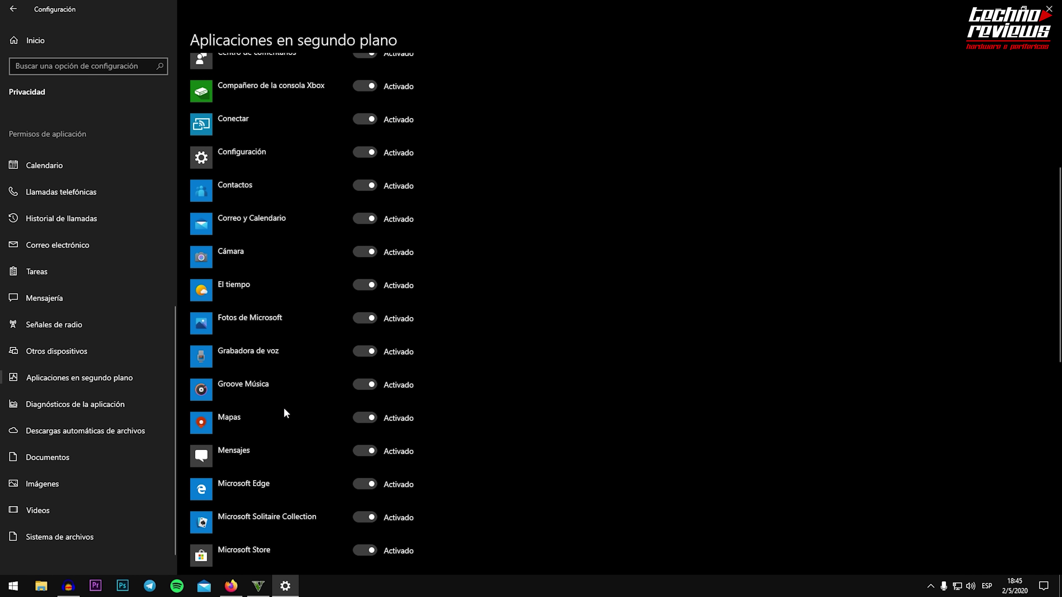
{"action": "scroll", "coordinate": [278, 418], "scroll_direction": "up", "scroll_amount": 6}
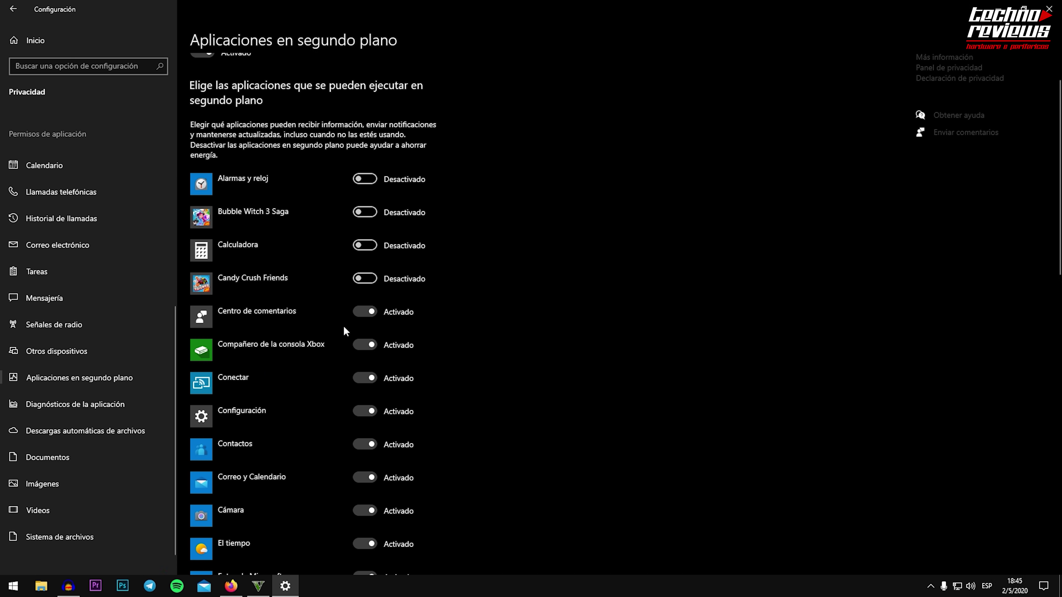
{"action": "left_click", "coordinate": [364, 312]}
{"action": "left_click", "coordinate": [363, 345]}
{"action": "left_click", "coordinate": [359, 380]}
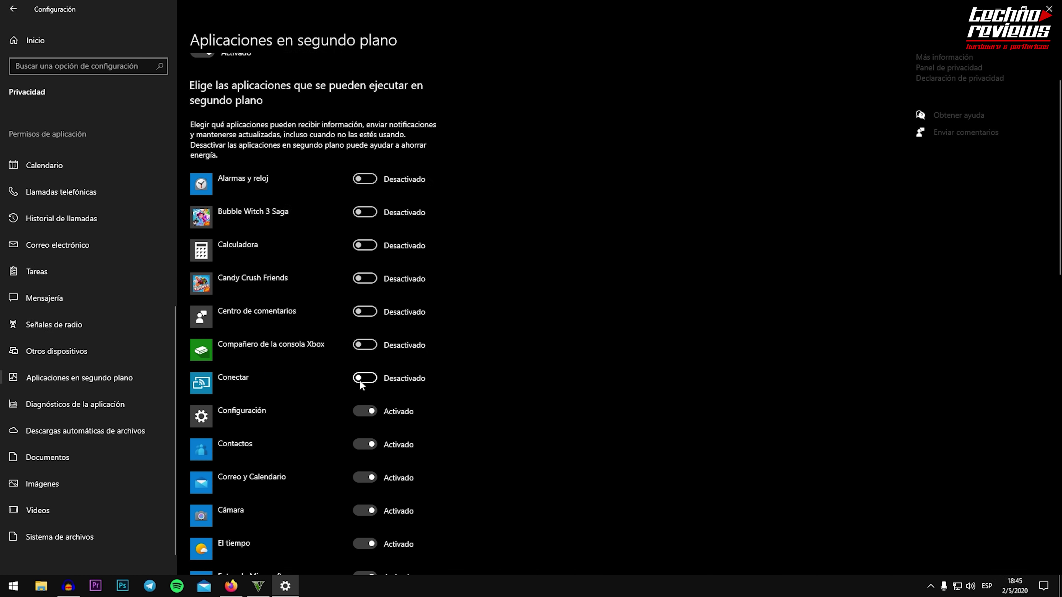
{"action": "left_click", "coordinate": [369, 411]}
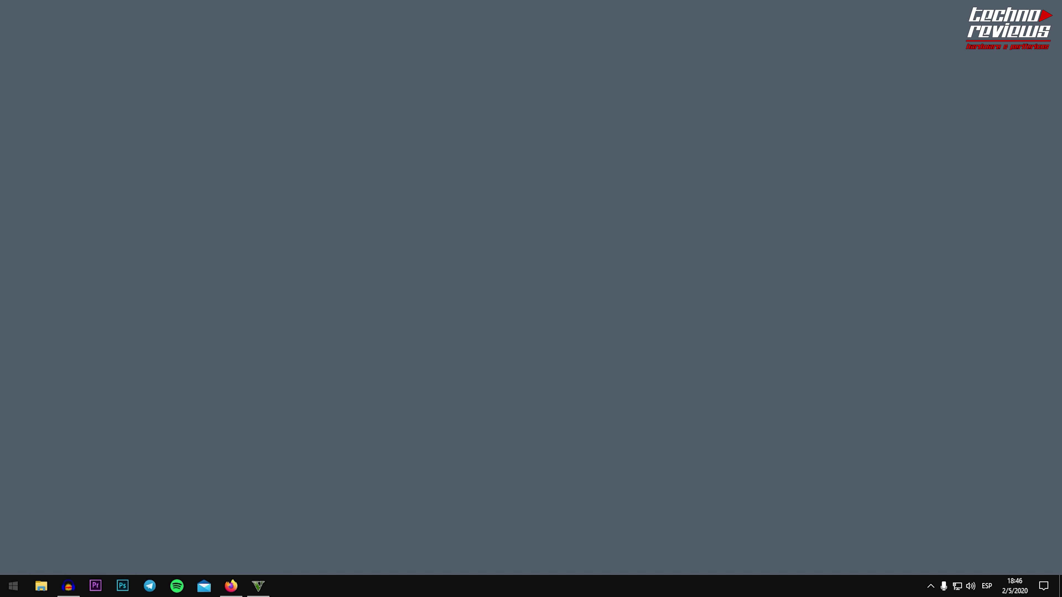
Search Windows for Este equipo and open its system properties.
{"action": "key", "text": "super"}
{"action": "key", "text": "super"}
{"action": "key", "text": "super"}
{"action": "type", "text": "equio"}
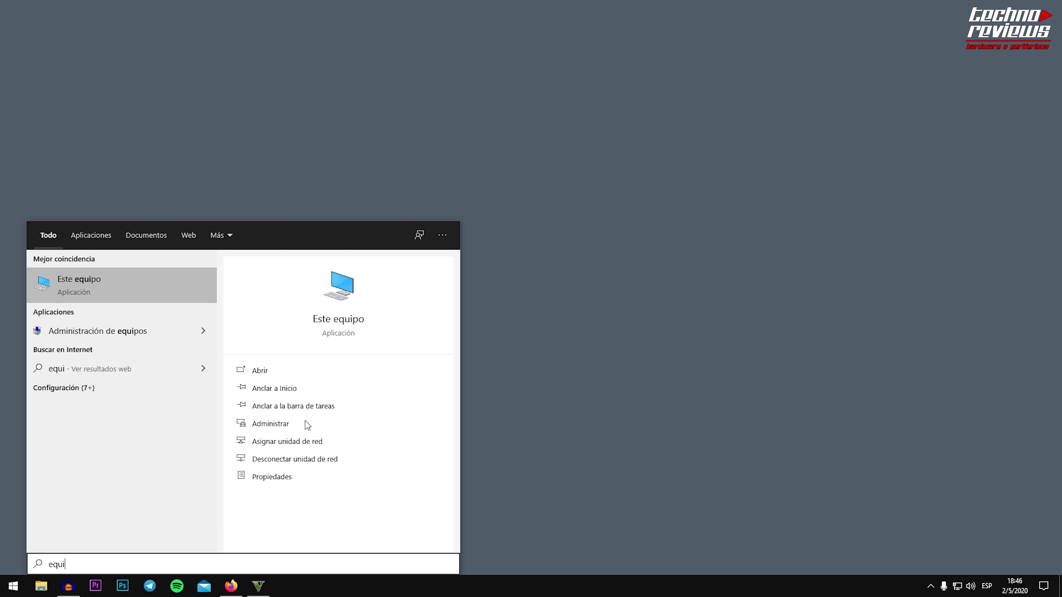
{"action": "right_click", "coordinate": [138, 284]}
{"action": "left_click", "coordinate": [192, 381]}
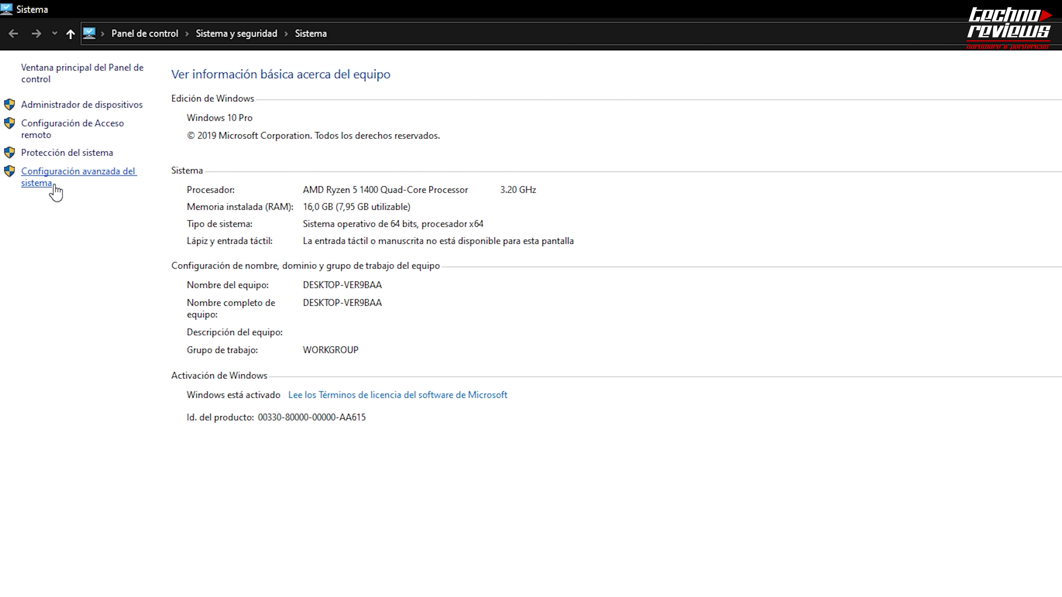
Open the performance options from the advanced system settings and choose Ajustar para obtener el mejor rendimiento for the visual effects.
{"action": "left_click", "coordinate": [50, 183]}
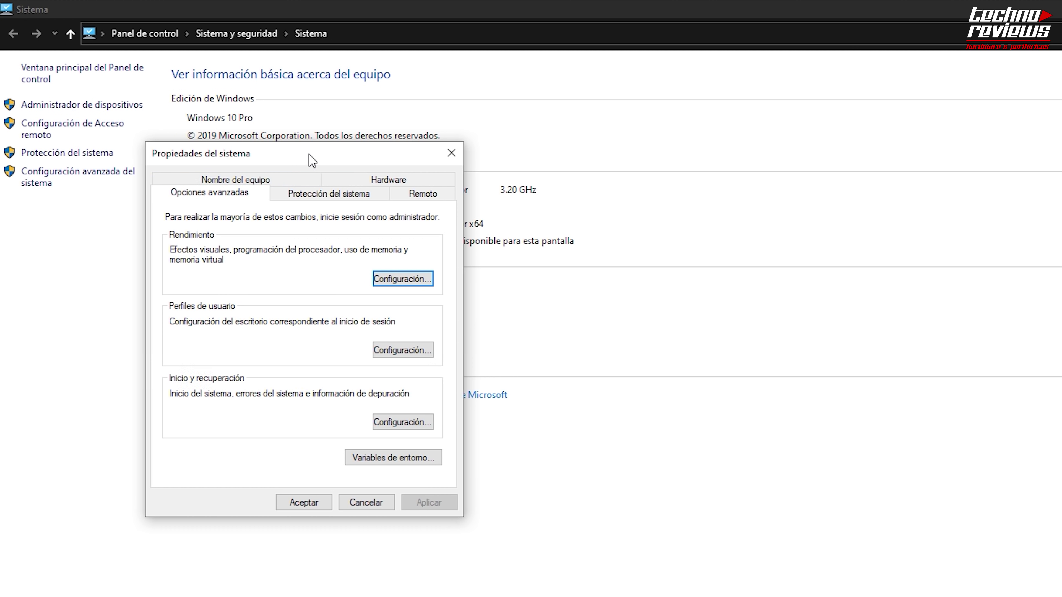
{"action": "left_click_drag", "start_coordinate": [309, 160], "coordinate": [327, 141]}
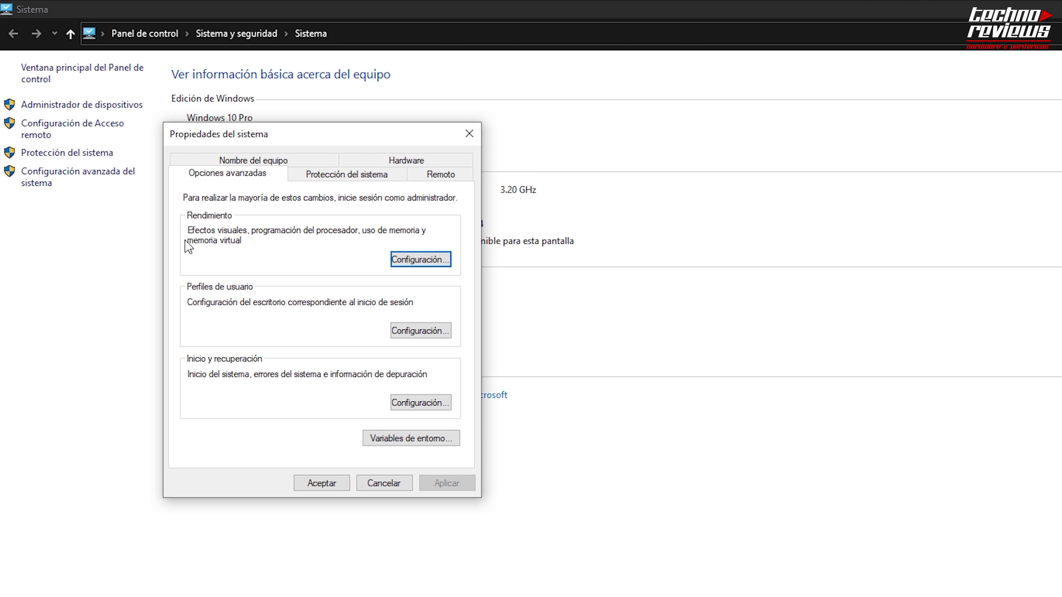
{"action": "left_click", "coordinate": [406, 259]}
{"action": "left_click_drag", "start_coordinate": [382, 209], "coordinate": [563, 78]}
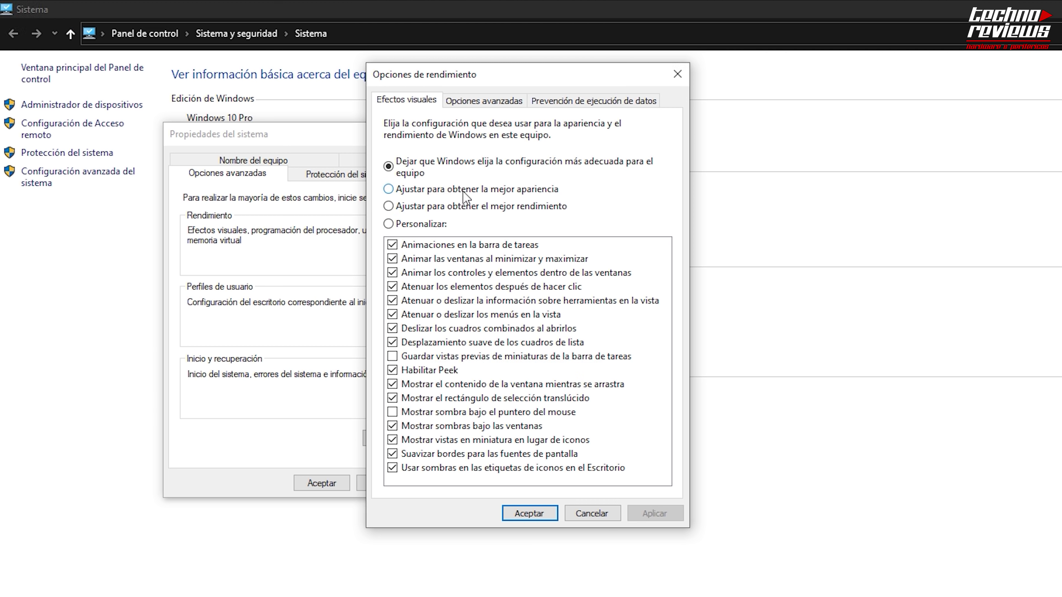
{"action": "left_click", "coordinate": [494, 208]}
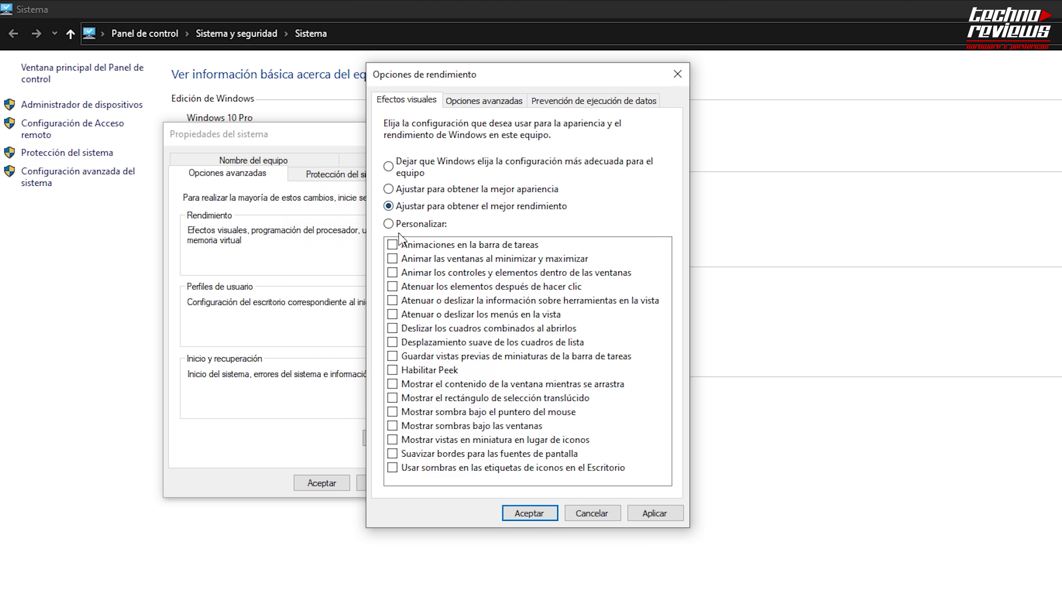
Try the visual effects option that lets Windows choose the configuration, and return to Ajustar para obtener el mejor rendimiento.
{"action": "left_click", "coordinate": [389, 166]}
{"action": "left_click", "coordinate": [433, 208]}
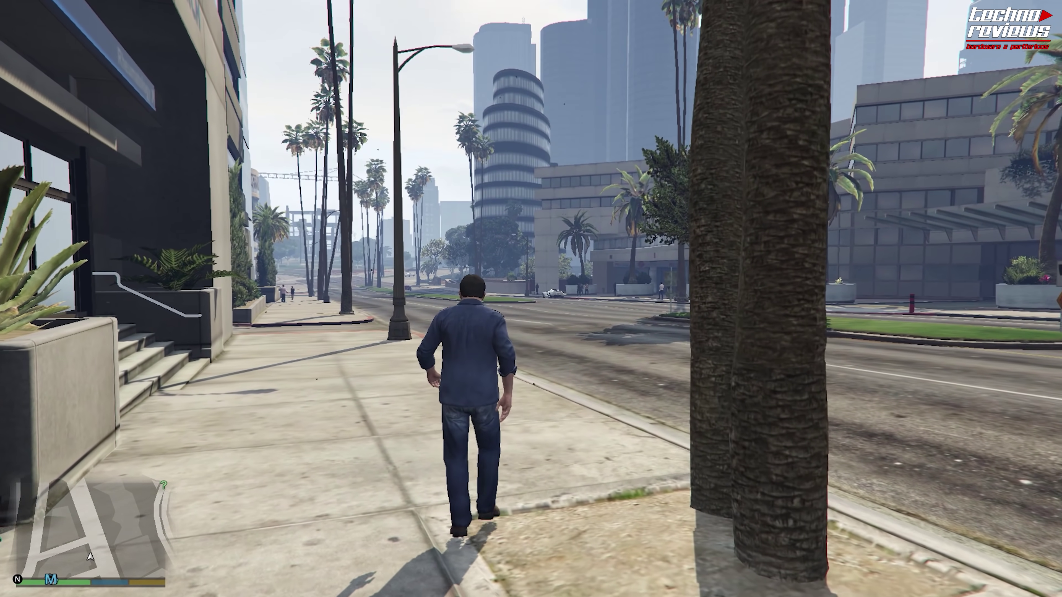
Open the configuration of Grand Theft Auto V and review its Gráficos and Gráficos avanzados settings.
{"action": "key", "text": "Escape"}
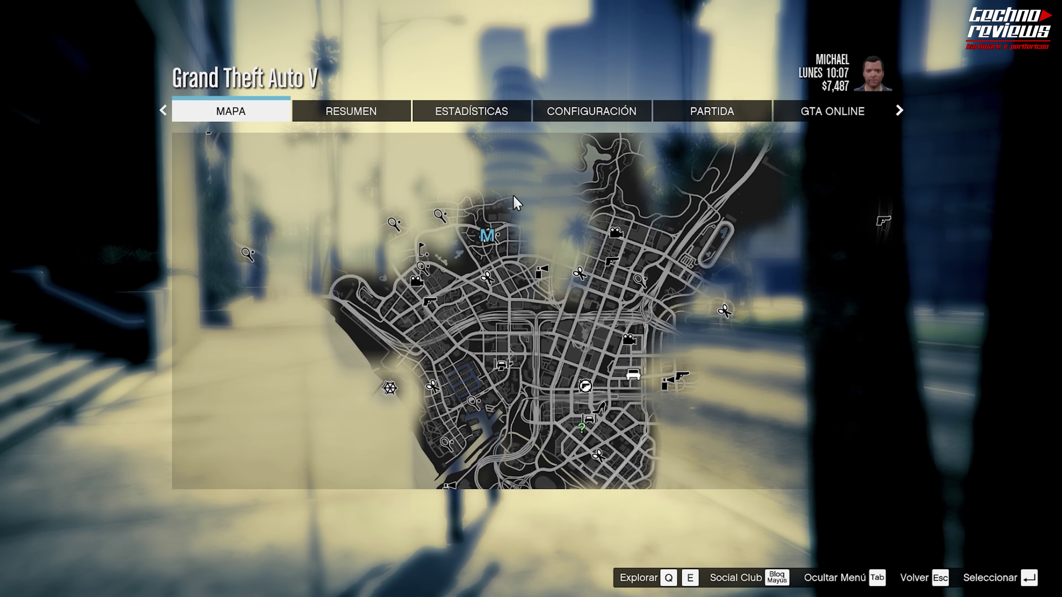
{"action": "left_click", "coordinate": [548, 114]}
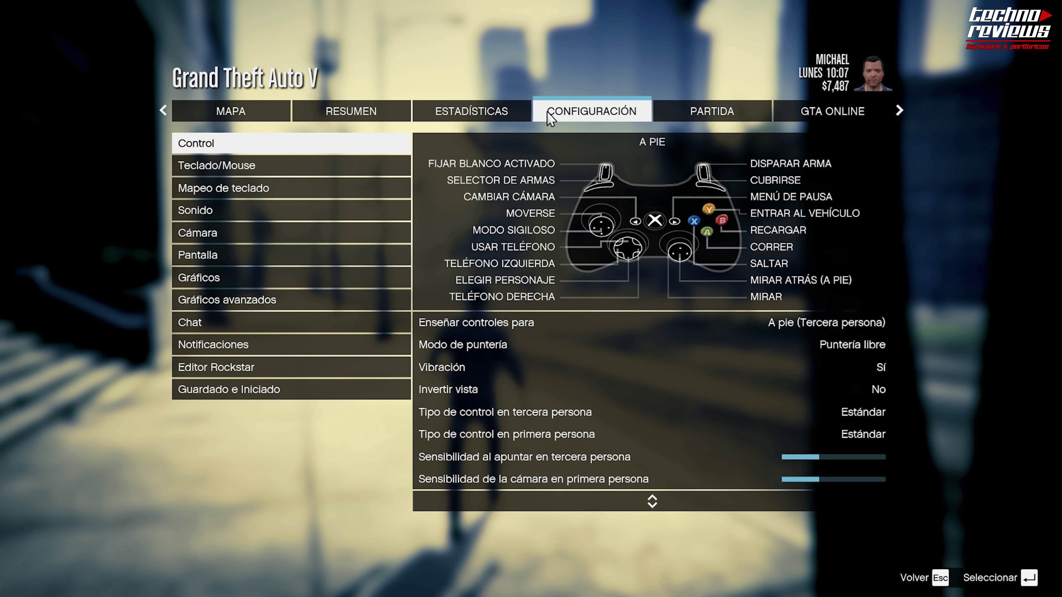
{"action": "left_click", "coordinate": [235, 284]}
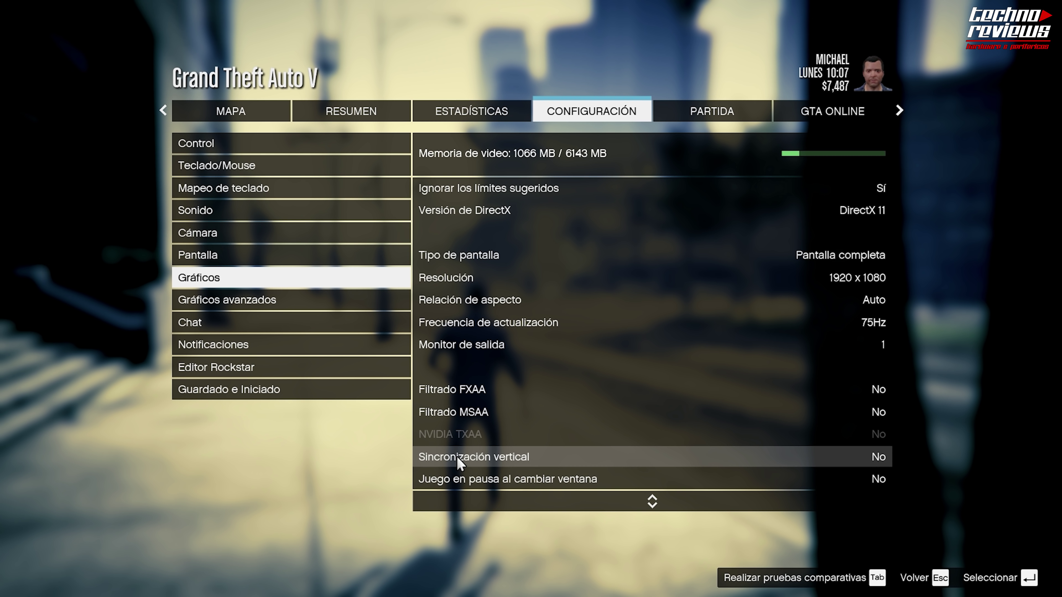
{"action": "left_click", "coordinate": [278, 304]}
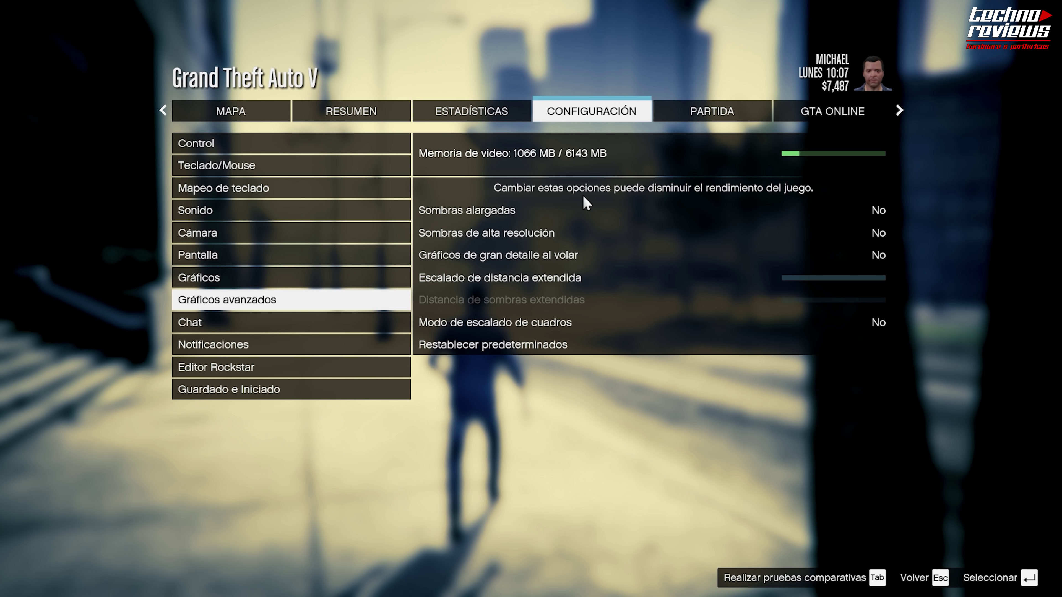
{"action": "left_click", "coordinate": [330, 280]}
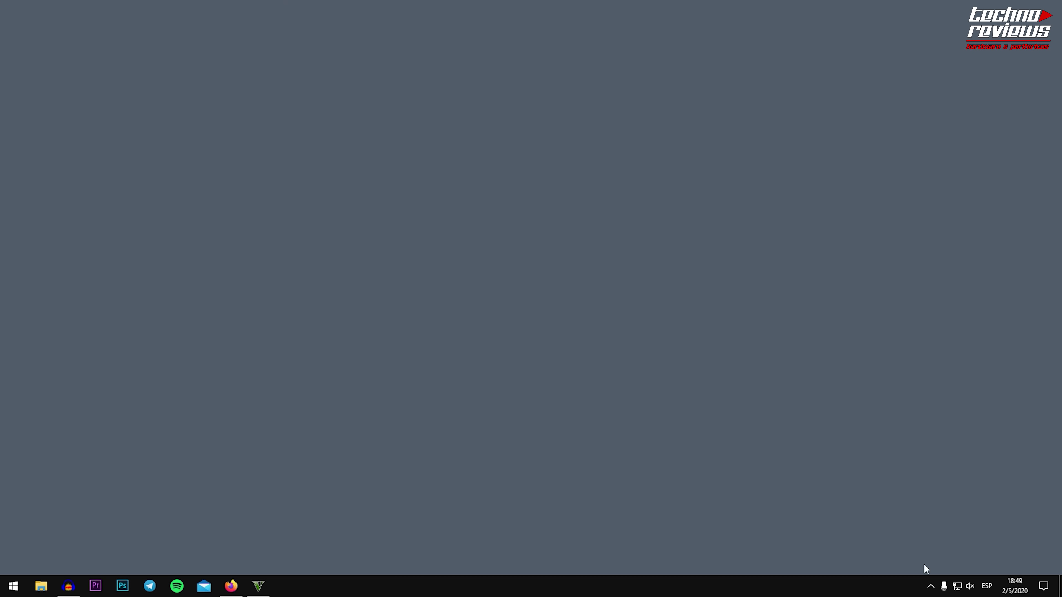
Switch to the Windows desktop and open the NVIDIA control panel.
{"action": "left_click", "coordinate": [930, 586]}
{"action": "right_click", "coordinate": [909, 520]}
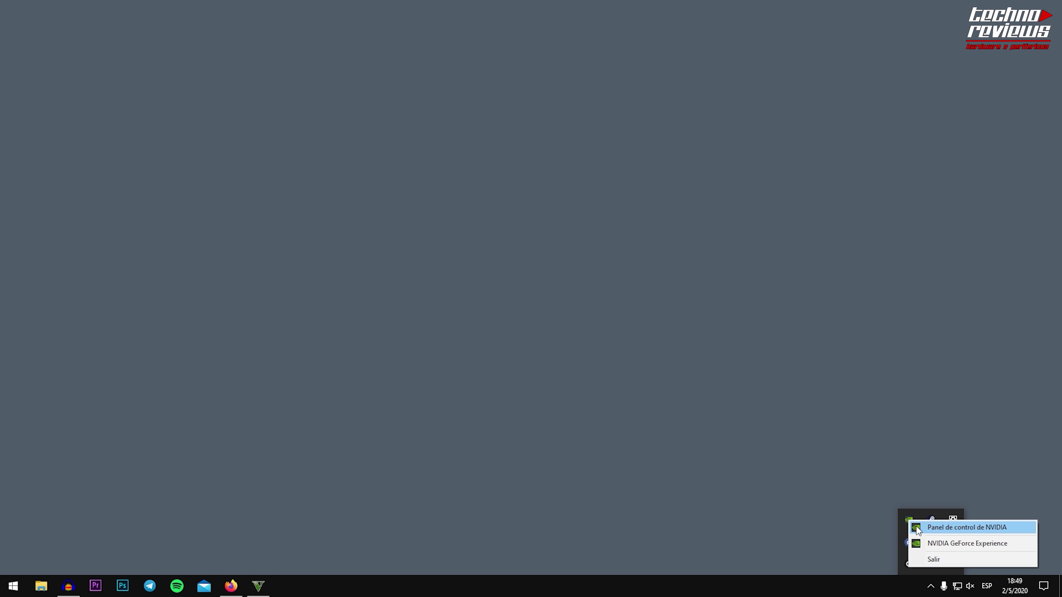
{"action": "left_click", "coordinate": [962, 527]}
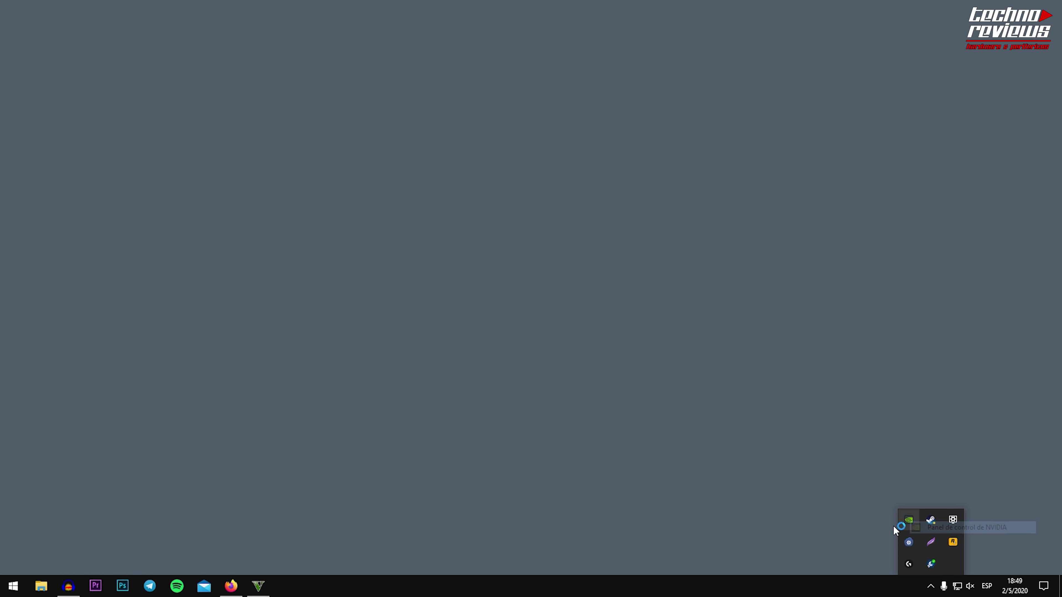
{"action": "left_click", "coordinate": [624, 468]}
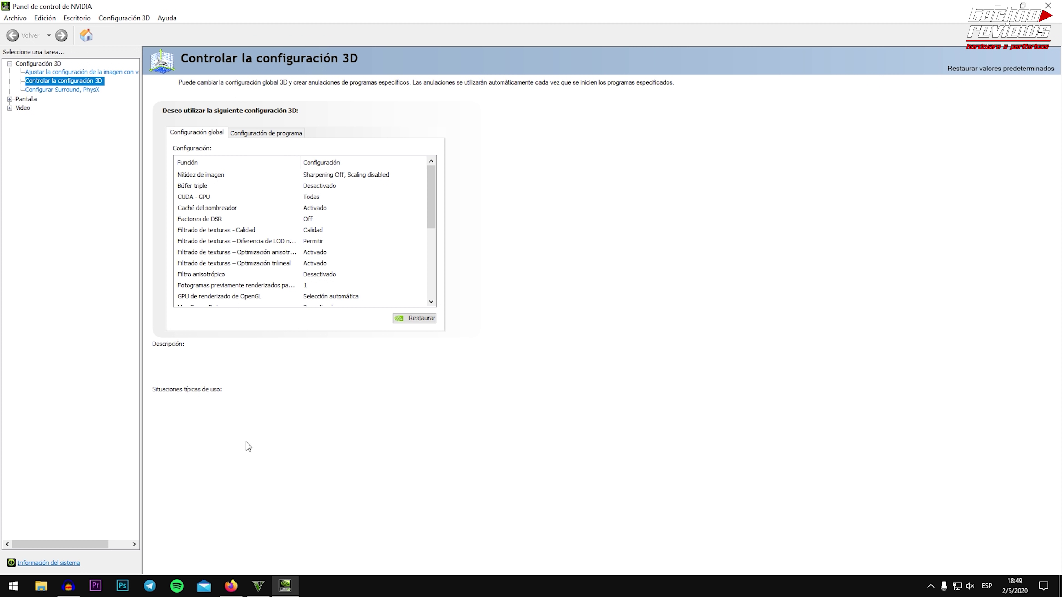
Look through the Pantalla and Video task groups in the NVIDIA control panel.
{"action": "left_click", "coordinate": [10, 99]}
{"action": "left_click", "coordinate": [9, 169]}
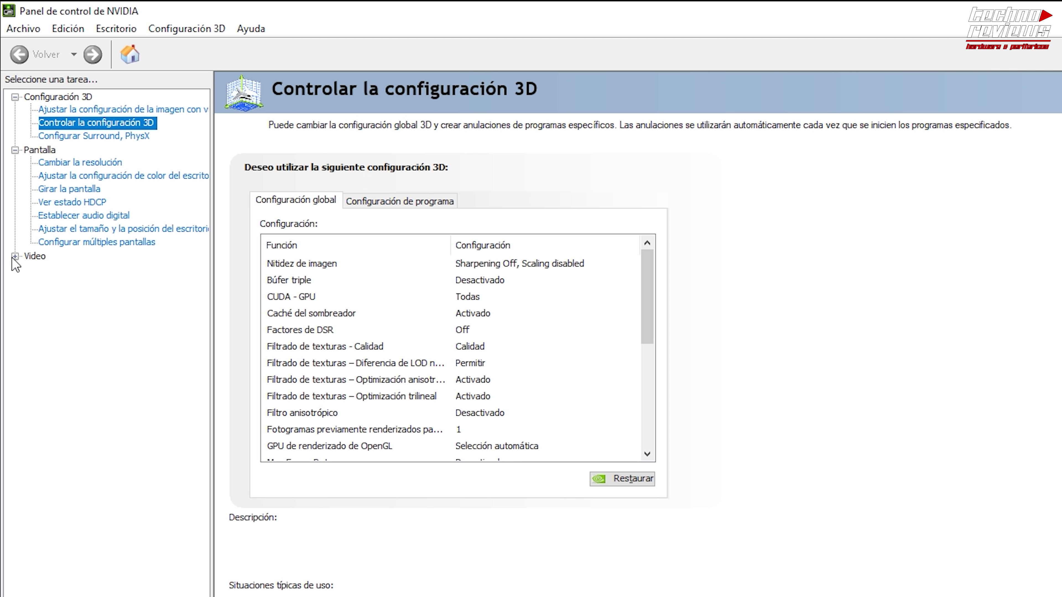
{"action": "left_click", "coordinate": [15, 256]}
{"action": "left_click", "coordinate": [15, 150]}
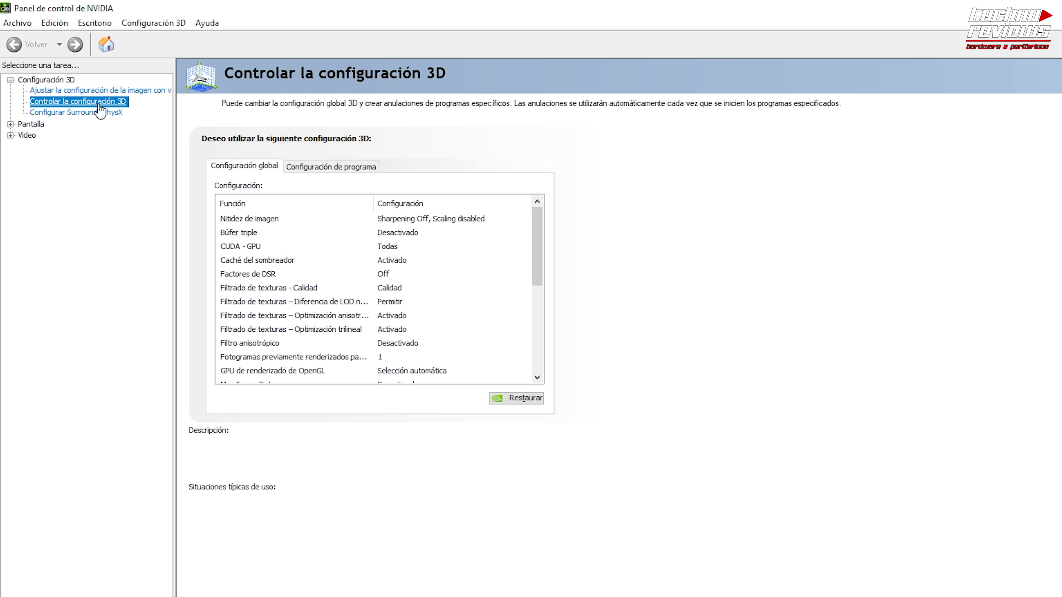
Add Grand Theft Auto V to the programs with their own 3D configuration.
{"action": "left_click", "coordinate": [338, 175]}
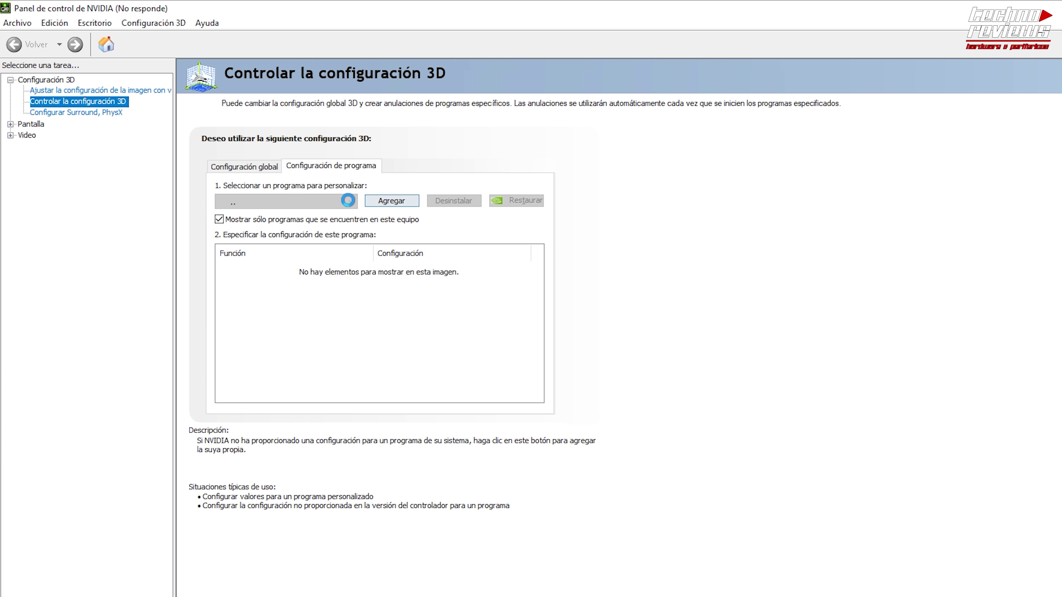
{"action": "left_click", "coordinate": [391, 200]}
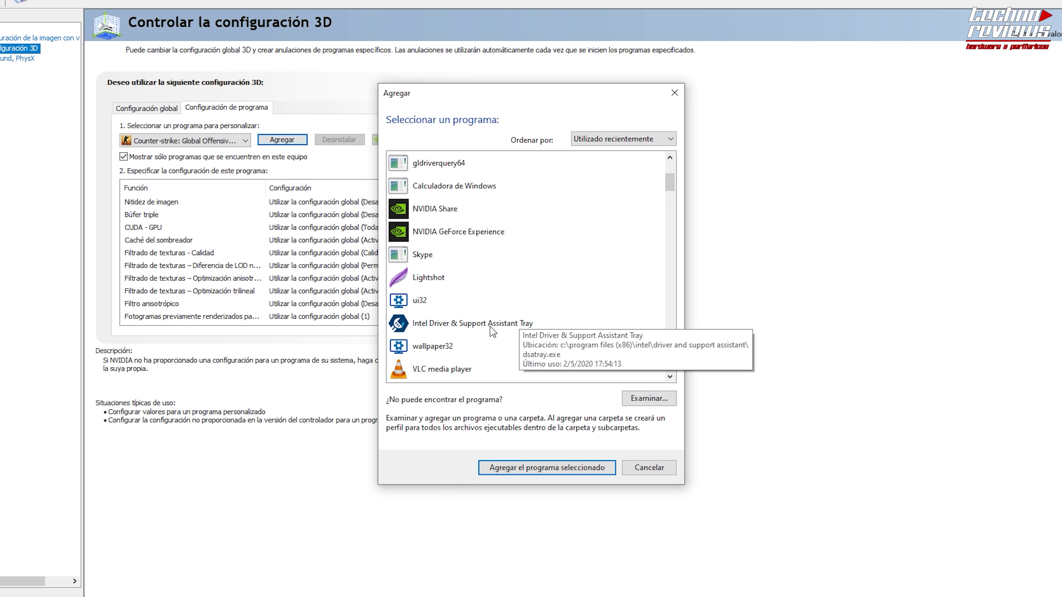
{"action": "scroll", "coordinate": [492, 331], "scroll_direction": "up", "scroll_amount": 2}
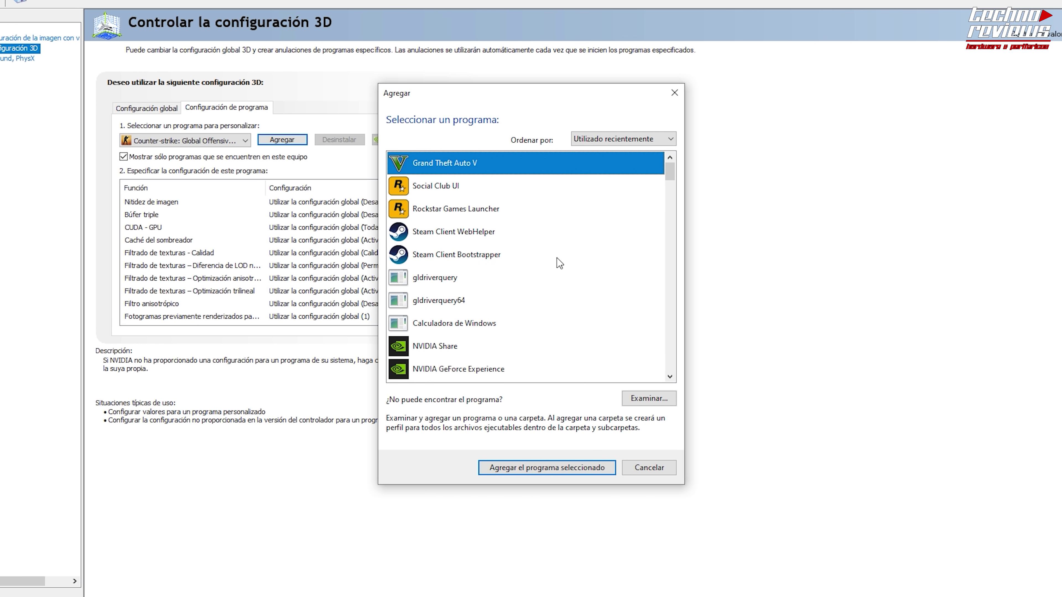
{"action": "left_click", "coordinate": [528, 468]}
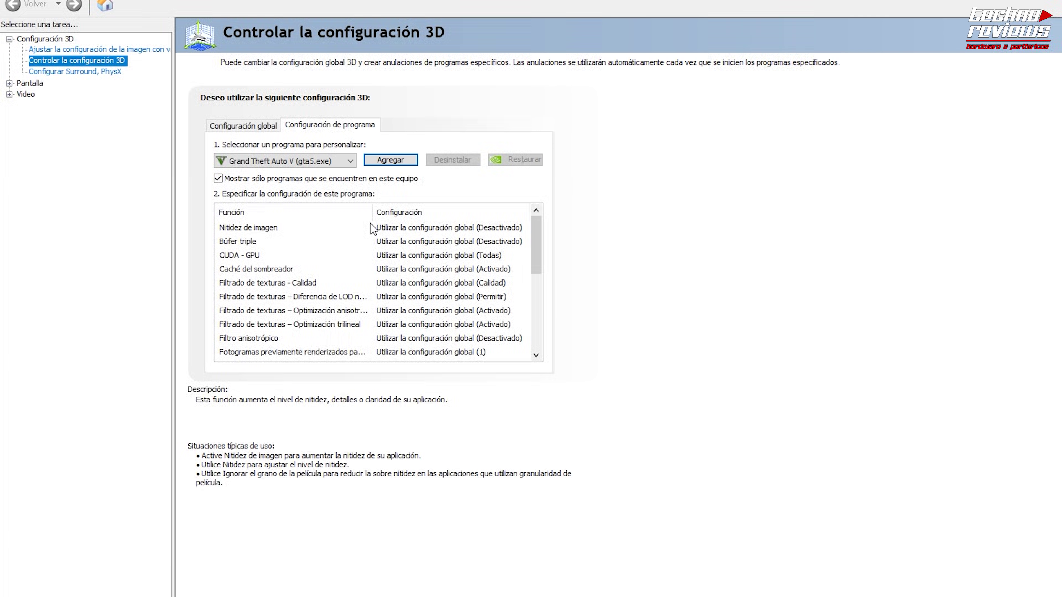
Set Sincronización vertical to Adaptable in the 3D configuration for Grand Theft Auto V.
{"action": "scroll", "coordinate": [367, 257], "scroll_direction": "down", "scroll_amount": 3}
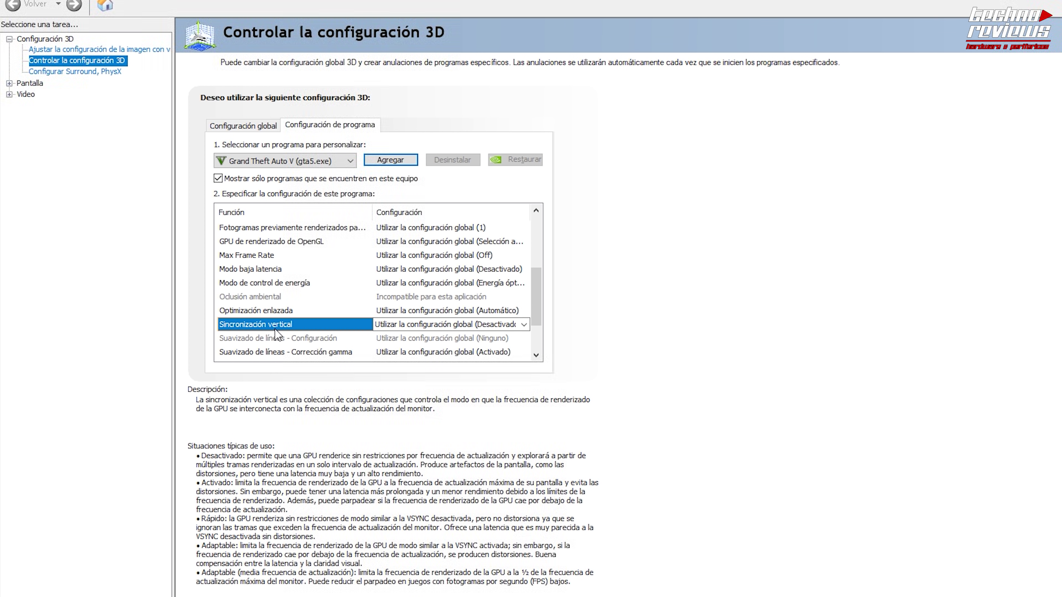
{"action": "left_click", "coordinate": [420, 326]}
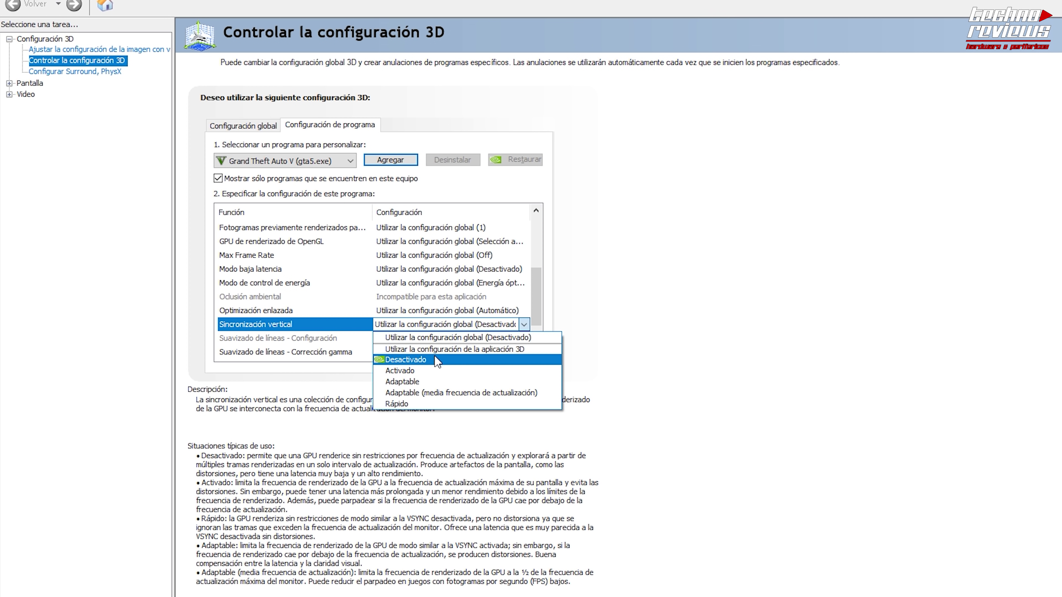
{"action": "left_click", "coordinate": [429, 383]}
Set Búfer triple to Activado in the 3D configuration for Grand Theft Auto V.
{"action": "mouse_move", "coordinate": [536, 304]}
{"action": "left_mouse_down"}
{"action": "mouse_move", "coordinate": [536, 324]}
{"action": "mouse_move", "coordinate": [536, 293]}
{"action": "mouse_move", "coordinate": [536, 324]}
{"action": "left_mouse_up"}
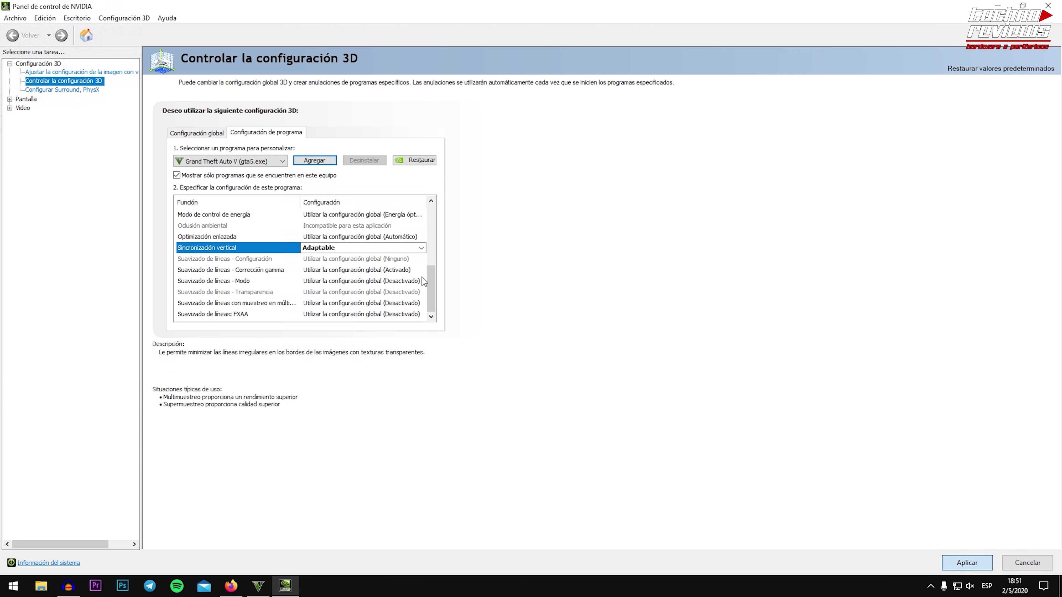
{"action": "scroll", "coordinate": [402, 252], "scroll_direction": "up", "scroll_amount": 2}
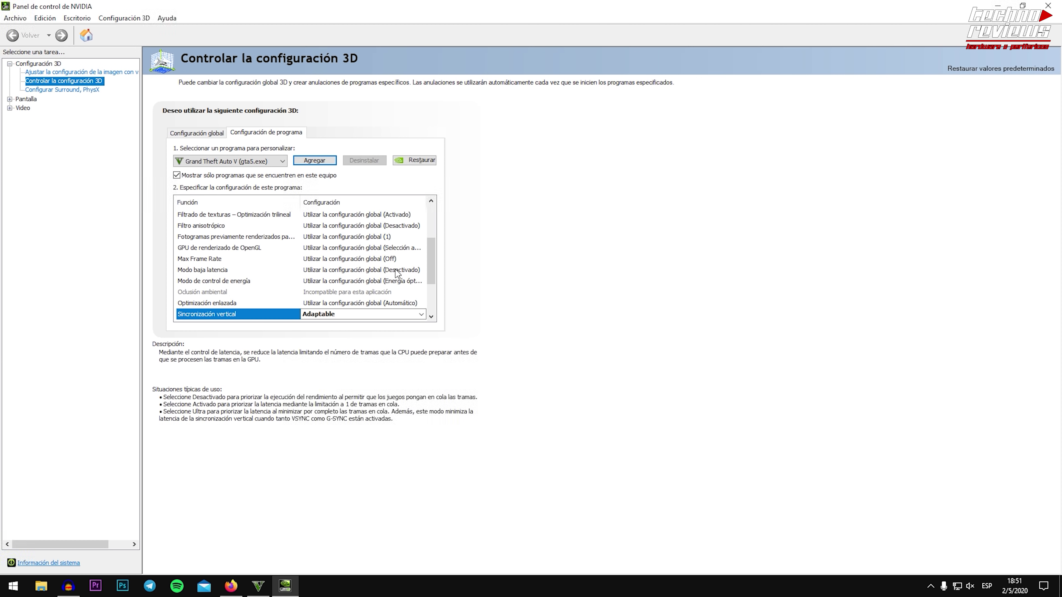
{"action": "scroll", "coordinate": [402, 270], "scroll_direction": "down", "scroll_amount": 2}
{"action": "scroll", "coordinate": [384, 289], "scroll_direction": "up", "scroll_amount": 3}
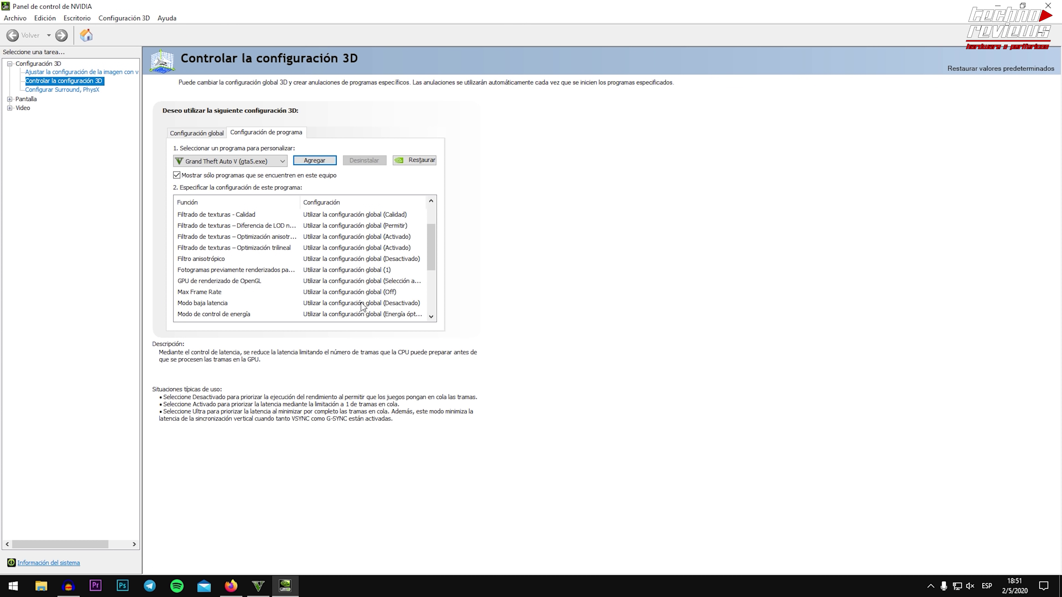
{"action": "scroll", "coordinate": [363, 306], "scroll_direction": "up", "scroll_amount": 2}
{"action": "left_click", "coordinate": [362, 312]}
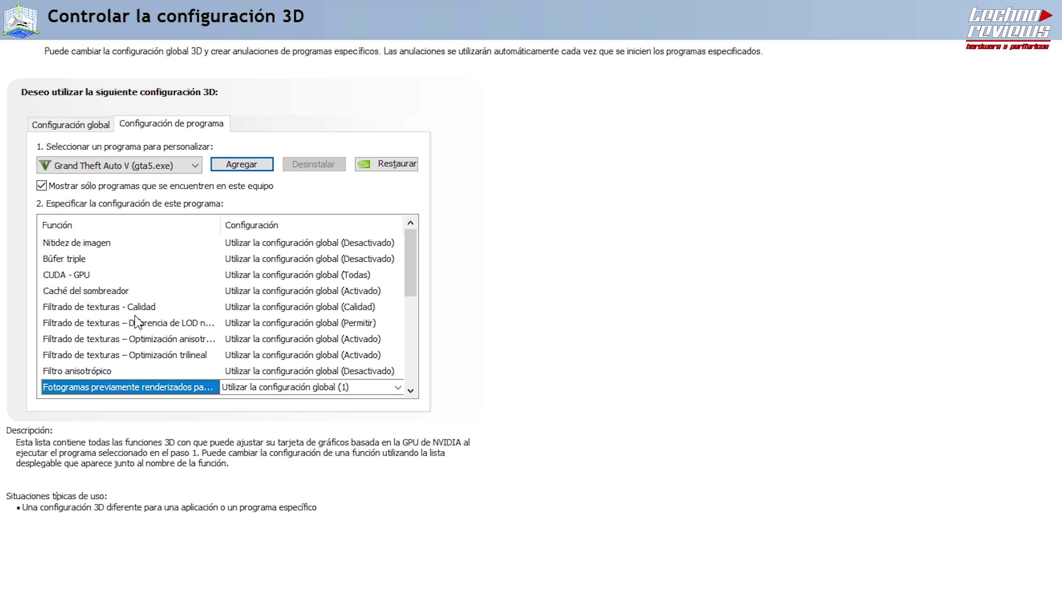
{"action": "left_click", "coordinate": [55, 261]}
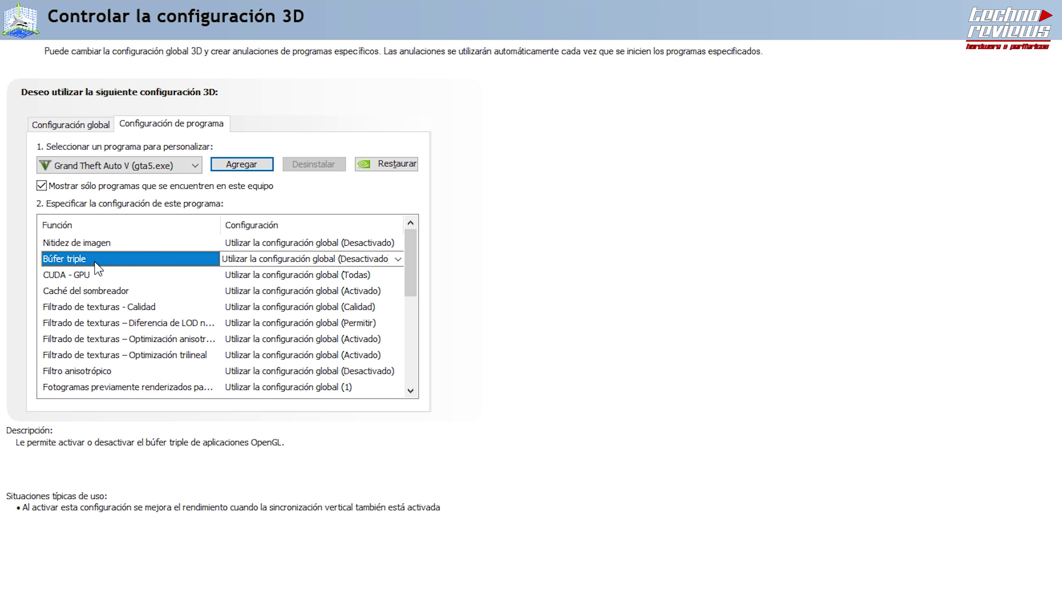
{"action": "left_click", "coordinate": [257, 264]}
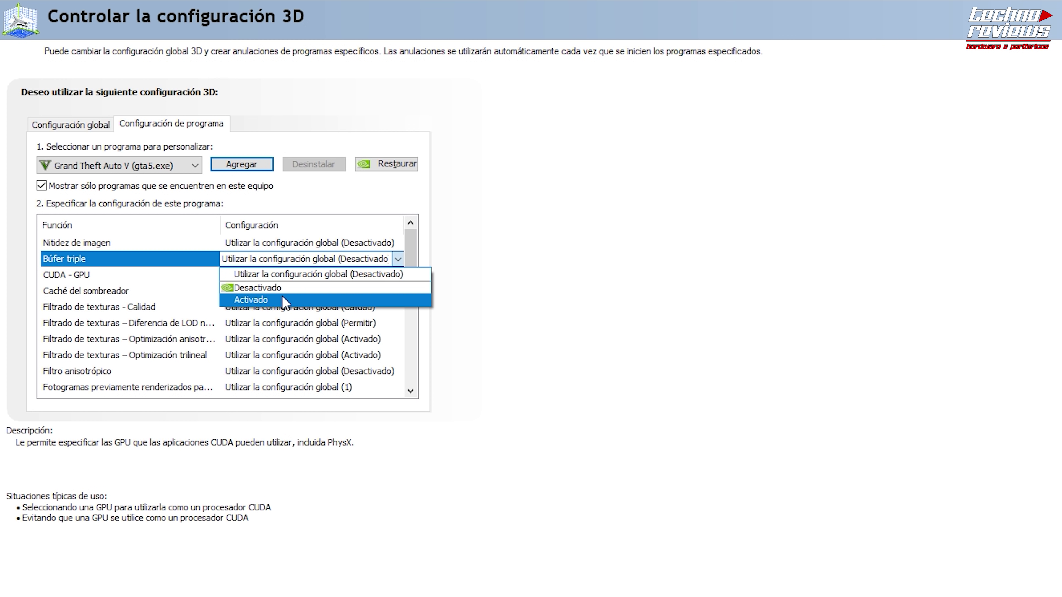
{"action": "left_click", "coordinate": [282, 299]}
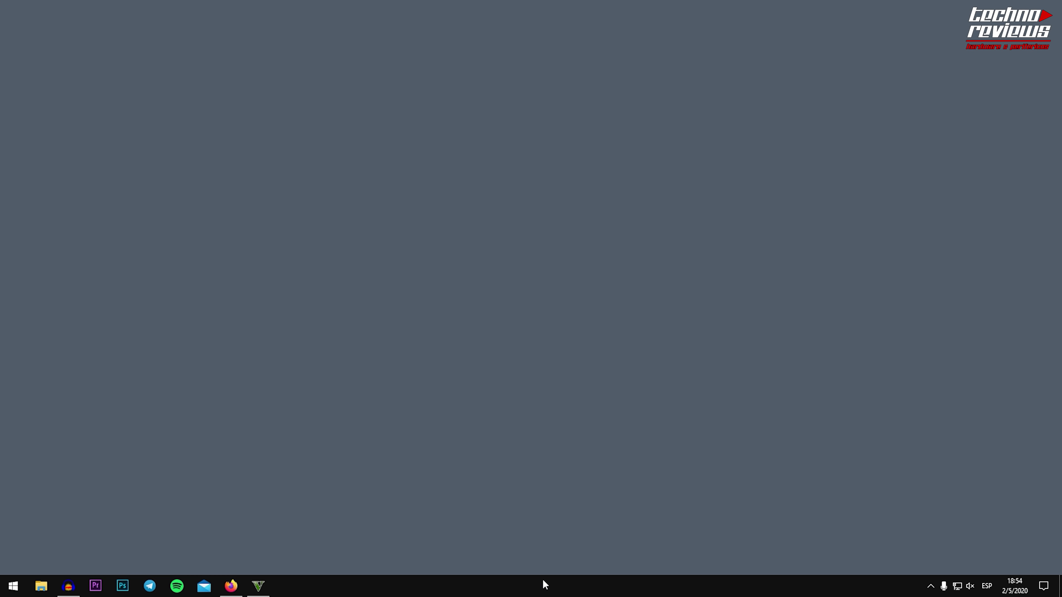
Open the Administrador de tareas from the desktop and look through the running processes.
{"action": "right_click", "coordinate": [494, 587]}
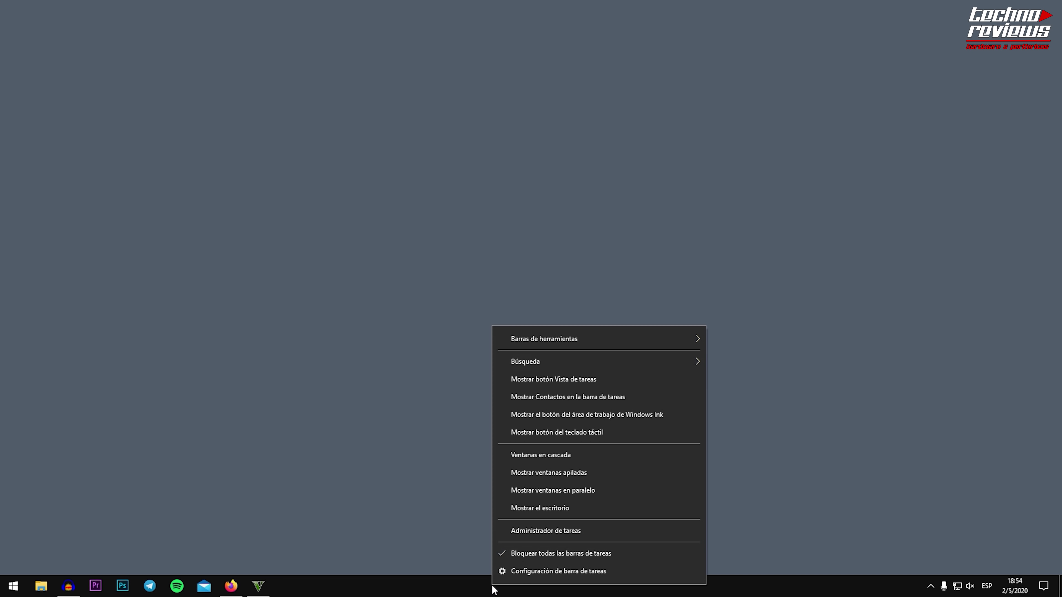
{"action": "left_click", "coordinate": [517, 529]}
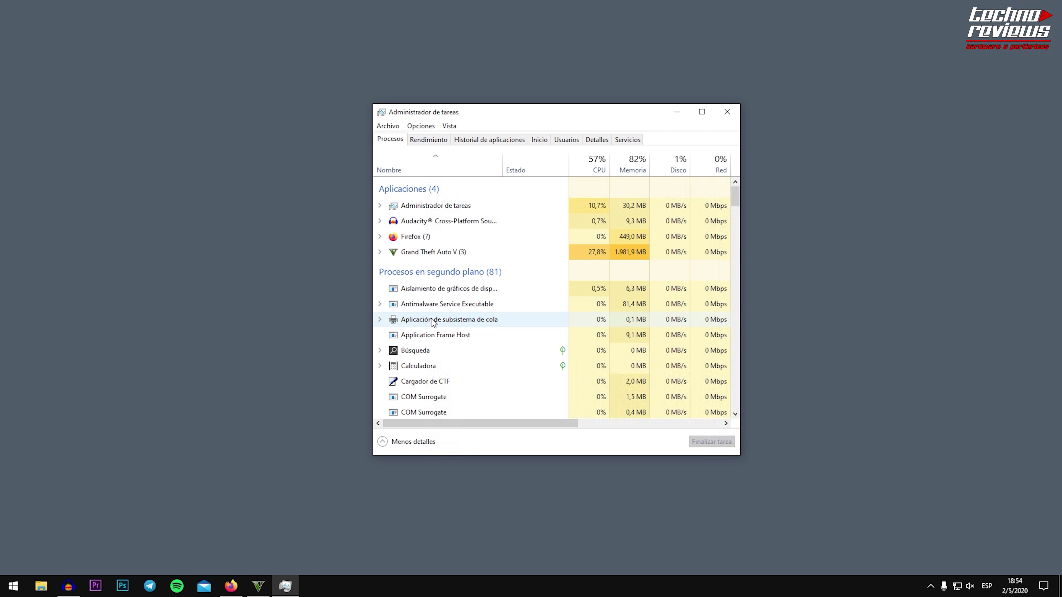
{"action": "scroll", "coordinate": [445, 367], "scroll_direction": "down", "scroll_amount": 3}
{"action": "scroll", "coordinate": [444, 364], "scroll_direction": "up", "scroll_amount": 3}
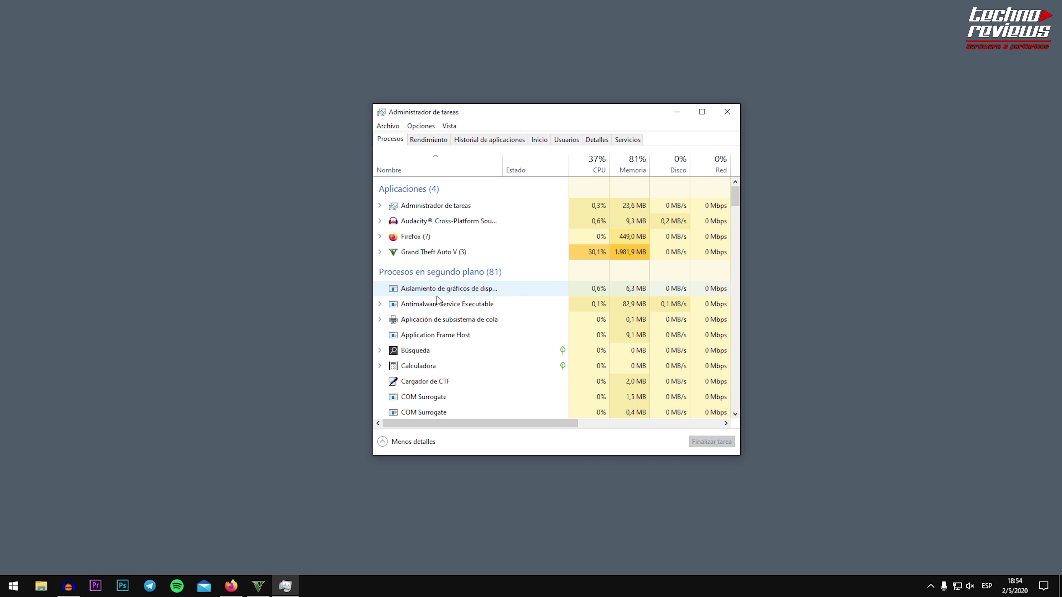
Expand the Grand Theft Auto V process group and go to the details of its Grand Theft Auto V process.
{"action": "left_click", "coordinate": [415, 253]}
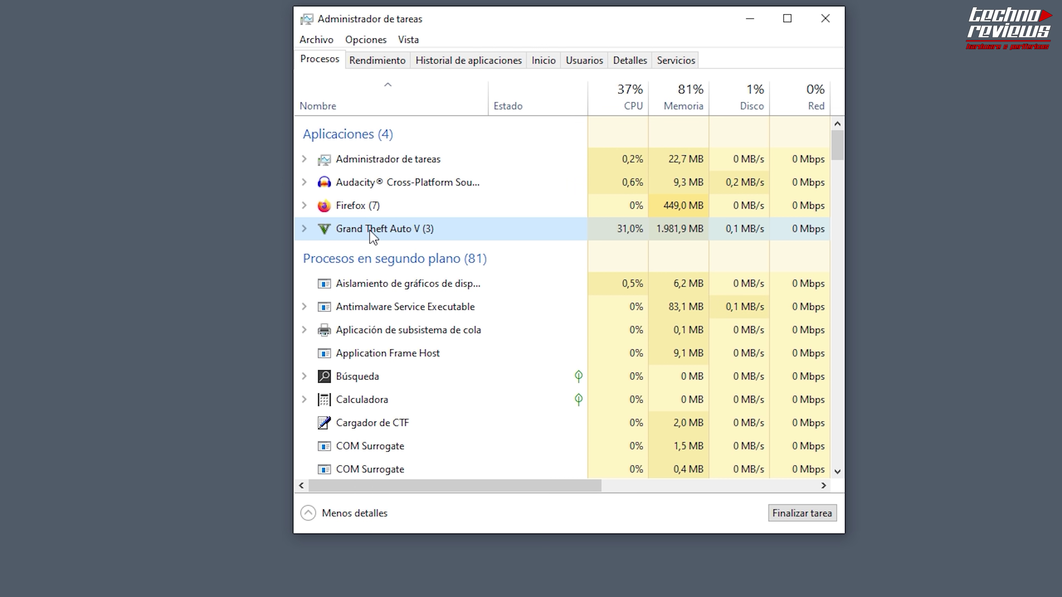
{"action": "double_click", "coordinate": [374, 237]}
{"action": "left_click", "coordinate": [368, 270]}
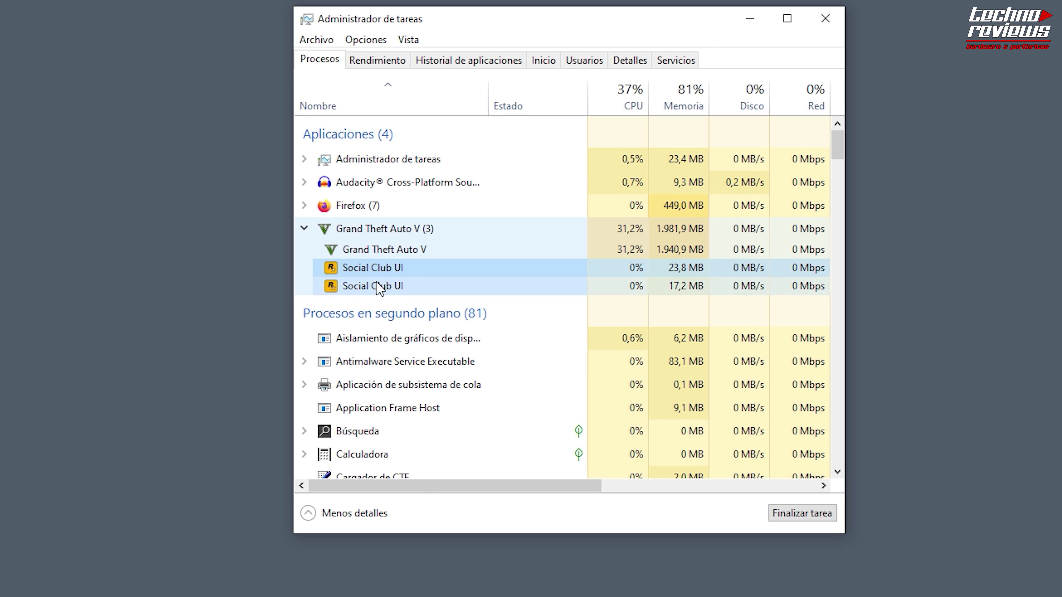
{"action": "left_click", "coordinate": [384, 251]}
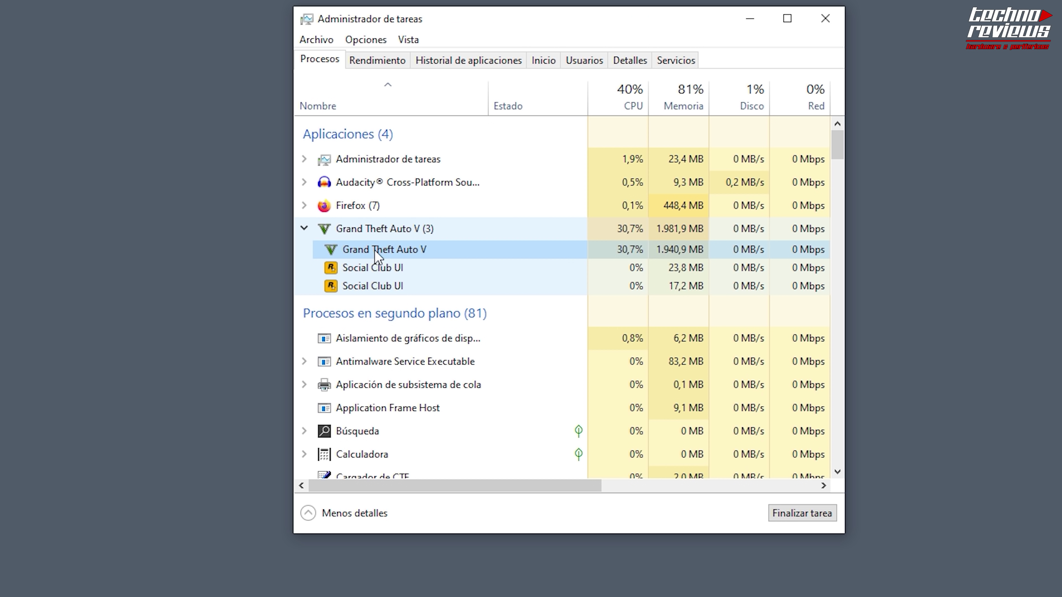
{"action": "right_click", "coordinate": [383, 251]}
{"action": "left_click", "coordinate": [427, 342]}
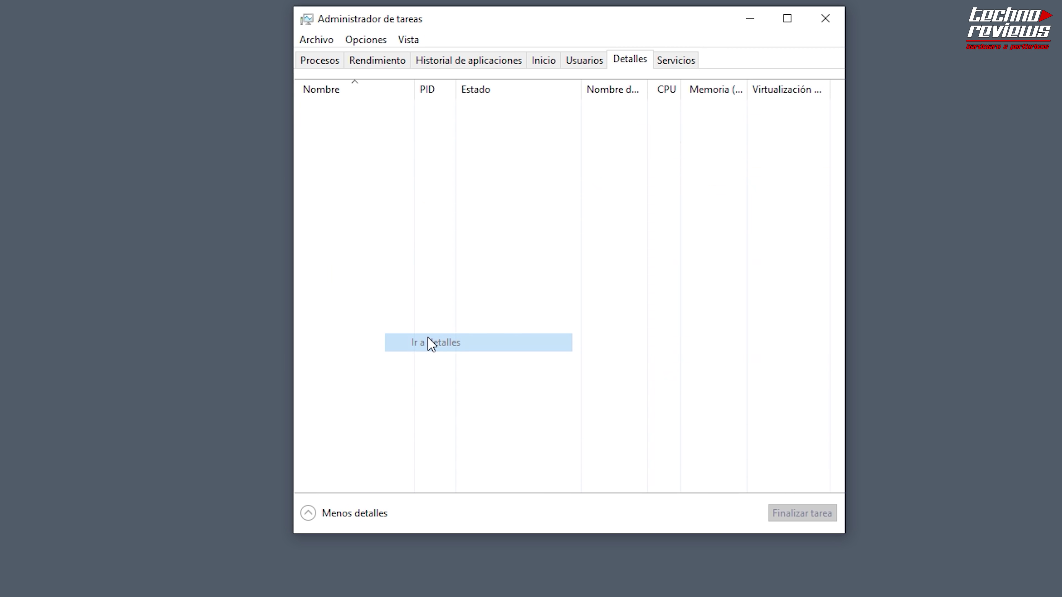
{"action": "scroll", "coordinate": [438, 342], "scroll_direction": "down", "scroll_amount": 2}
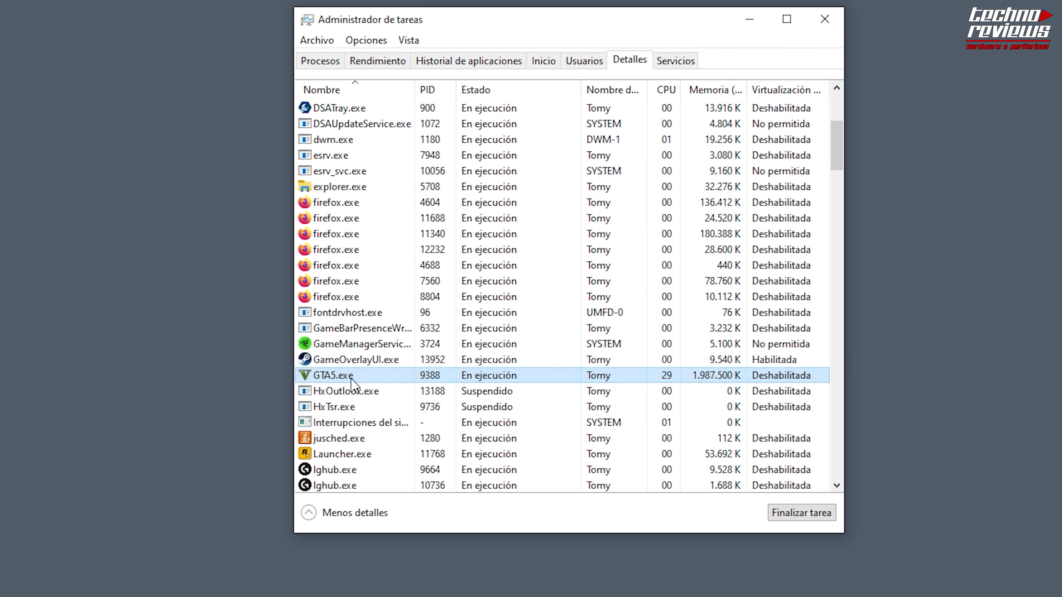
Set the priority of the GTA5.exe process to Alta.
{"action": "right_click", "coordinate": [338, 374]}
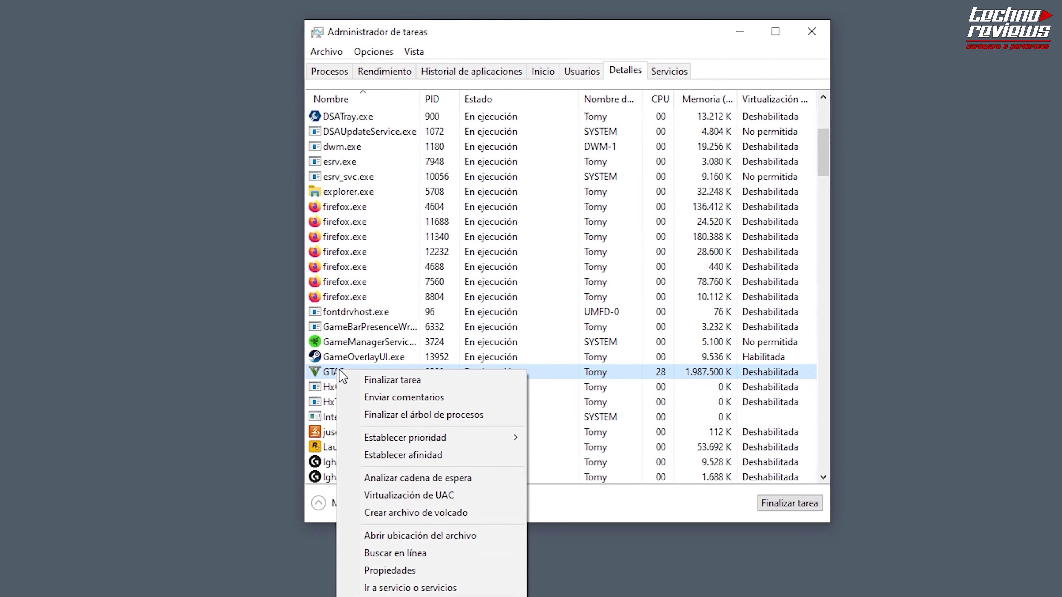
{"action": "mouse_move", "coordinate": [473, 444]}
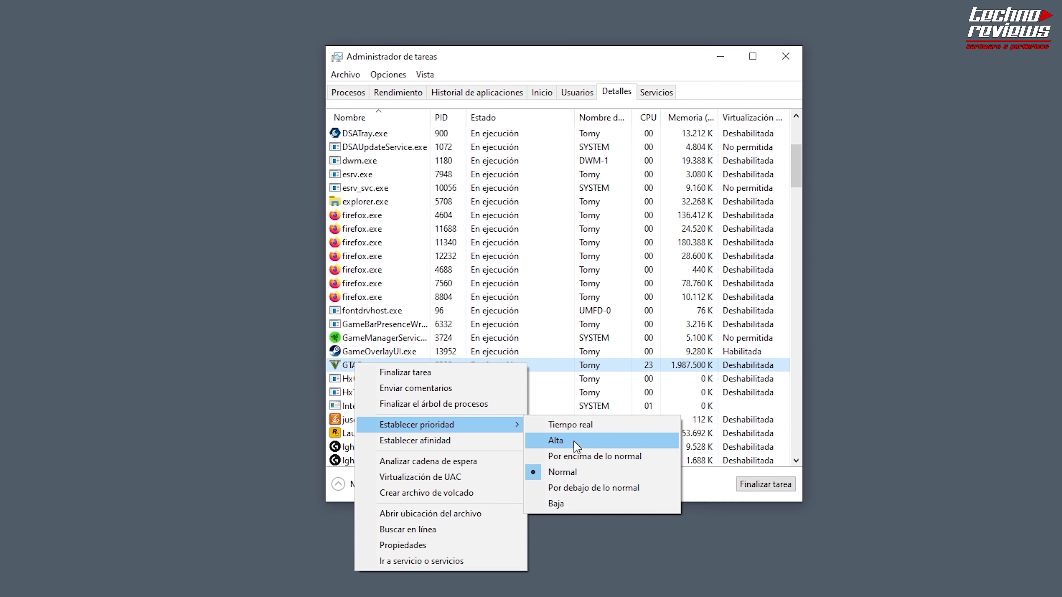
{"action": "left_click", "coordinate": [575, 443]}
{"action": "left_click", "coordinate": [532, 303]}
{"action": "scroll", "coordinate": [460, 309], "scroll_direction": "down", "scroll_amount": 4}
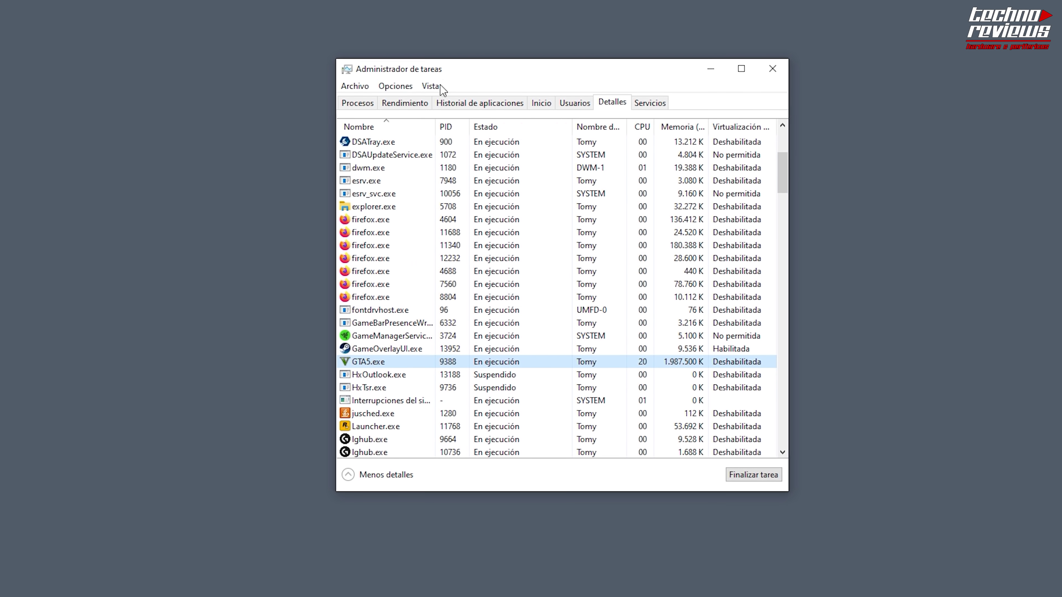
Switch to Grand Theft Auto V, pause the game and open the Gráficos section of its Configuración.
{"action": "scroll", "coordinate": [501, 379], "scroll_direction": "up", "scroll_amount": 4}
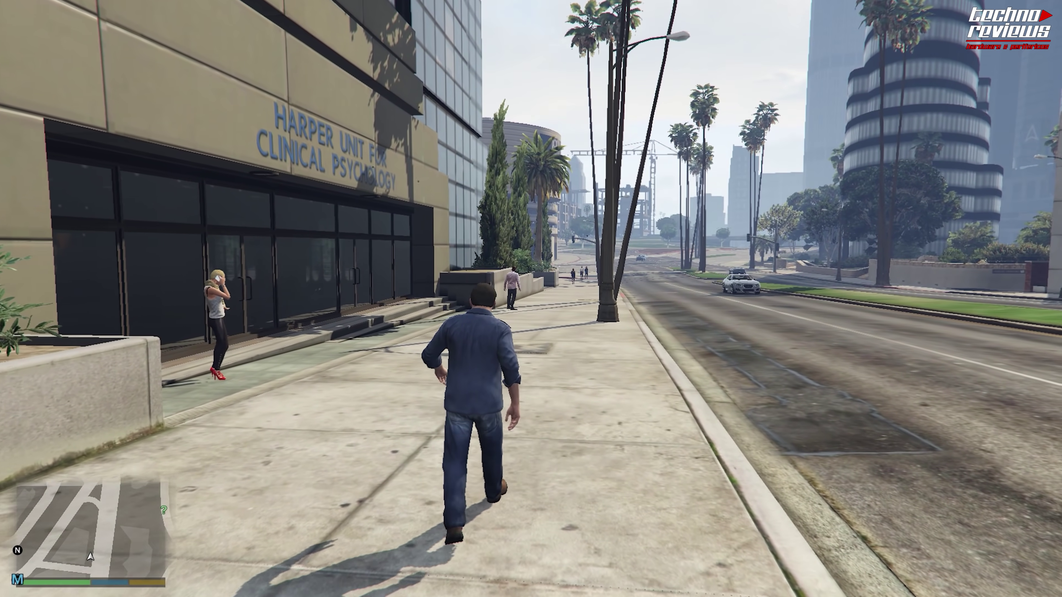
{"action": "key", "text": "Escape"}
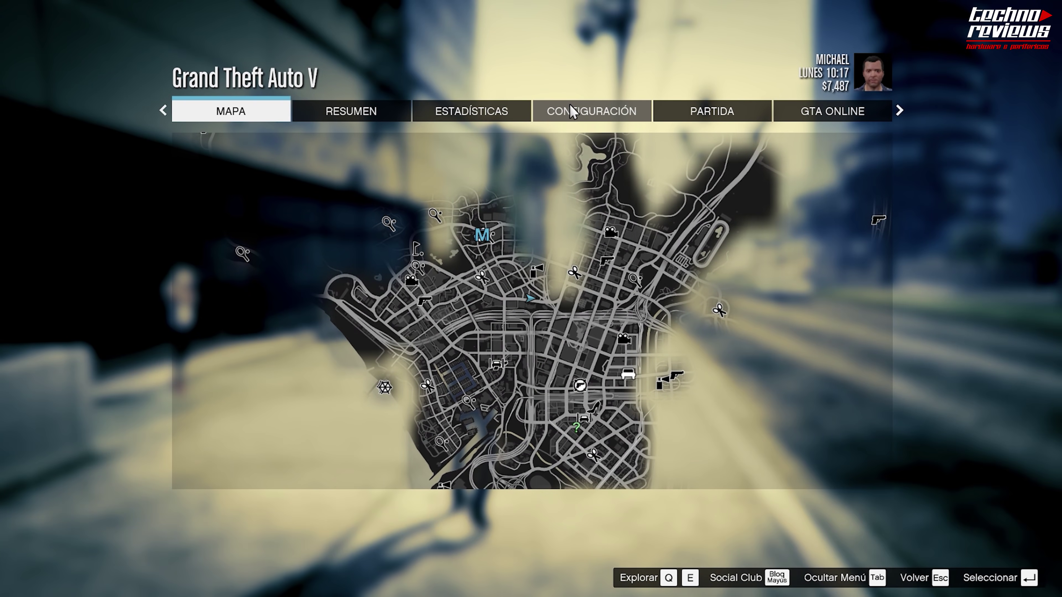
{"action": "left_click", "coordinate": [577, 113]}
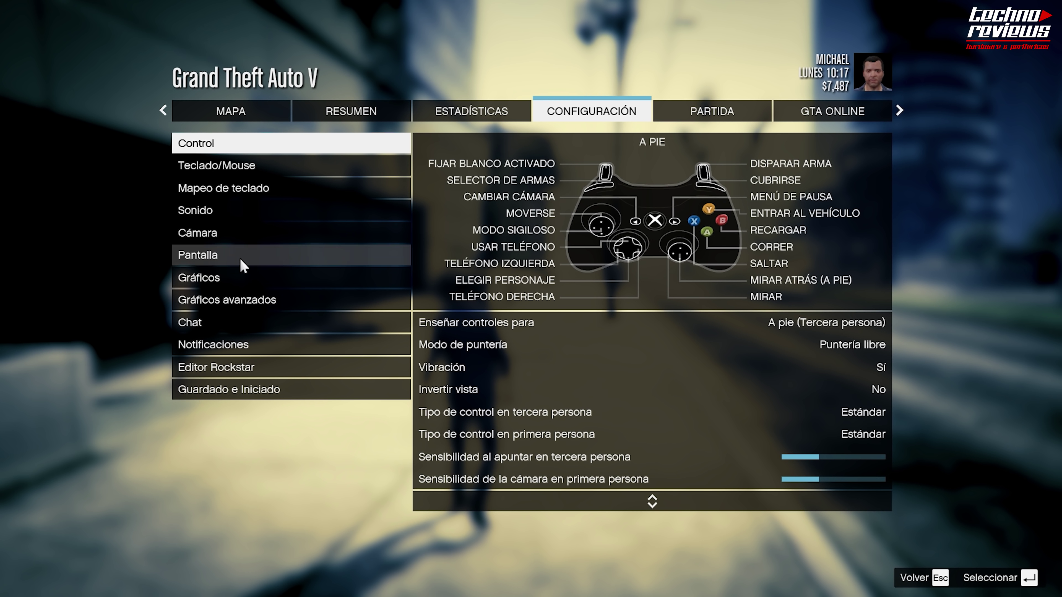
{"action": "left_click", "coordinate": [278, 279]}
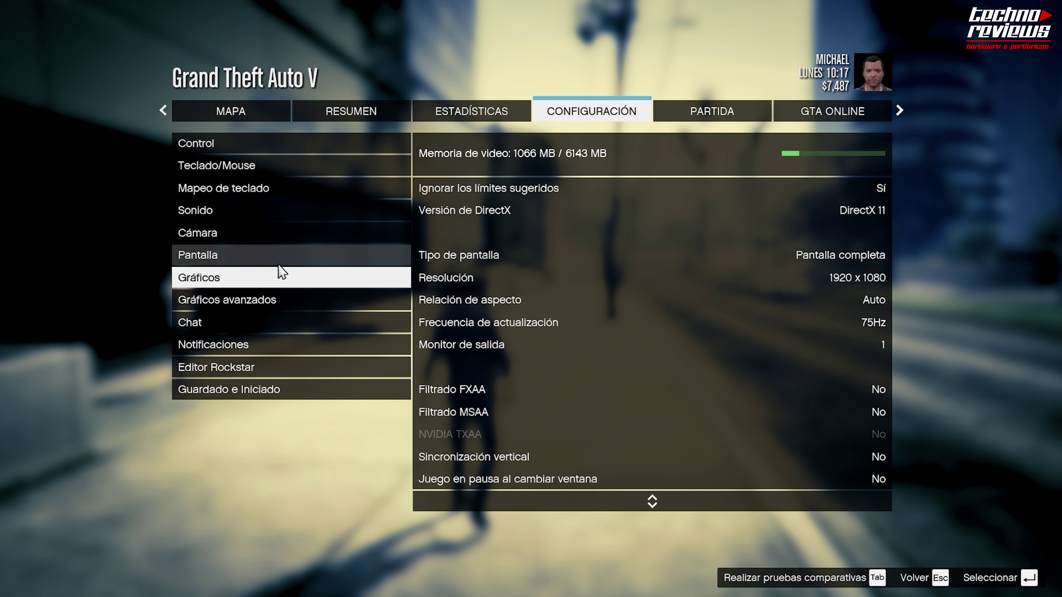
{"action": "left_click", "coordinate": [279, 262]}
{"action": "left_click", "coordinate": [305, 279]}
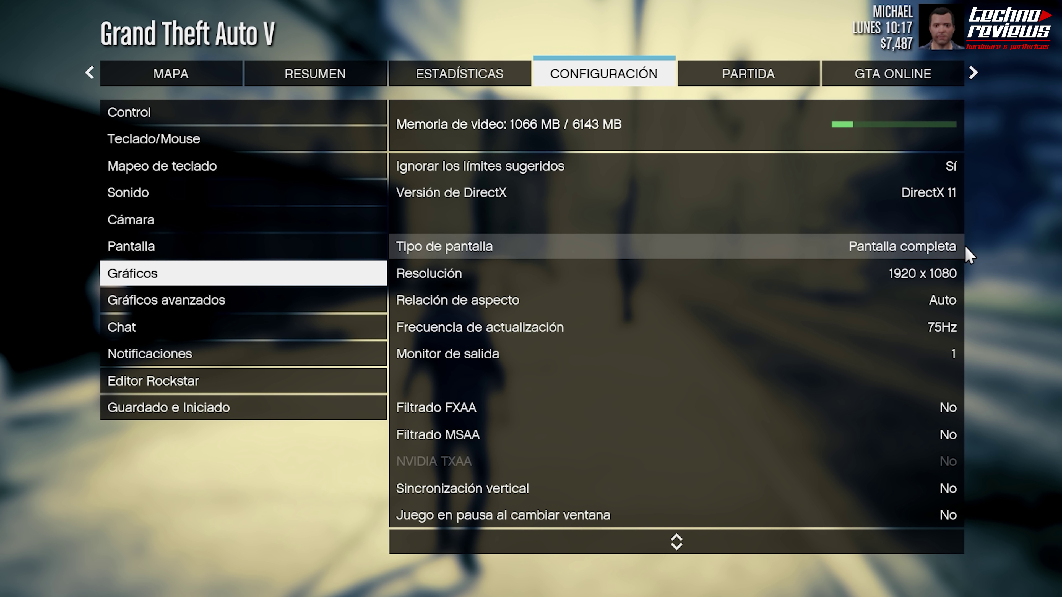
Try lower values for Resolución, including 1600 x 900 and 800 x 600, and return it to 1920 x 1080.
{"action": "left_click", "coordinate": [885, 278]}
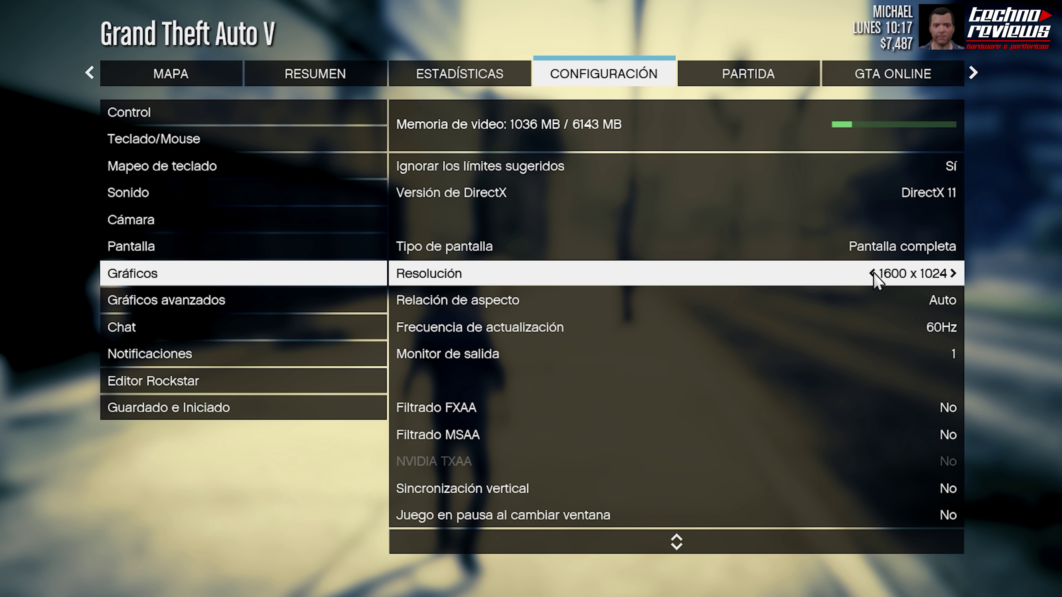
{"action": "left_click", "coordinate": [874, 274]}
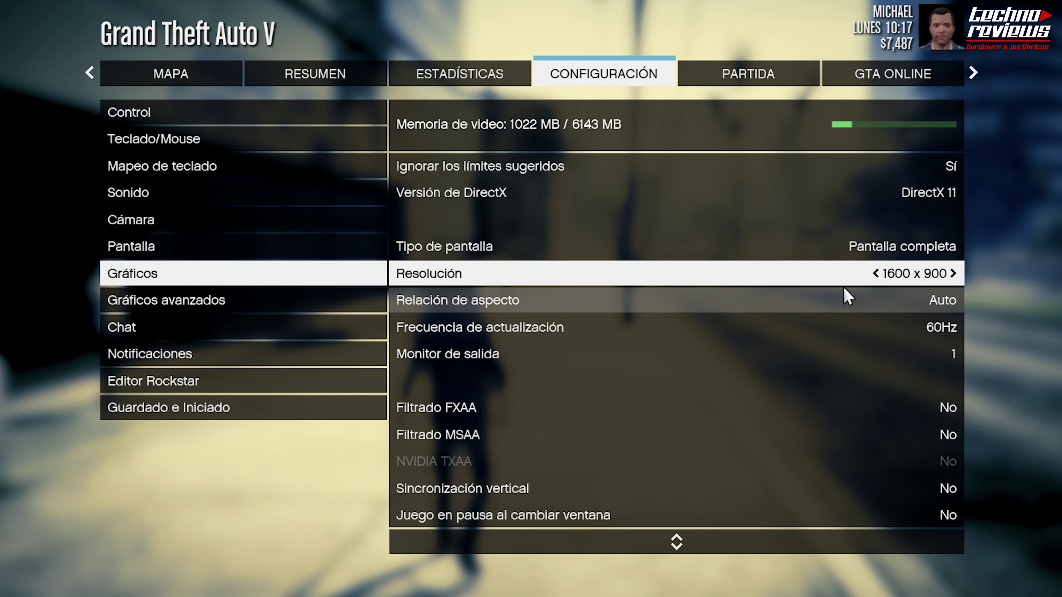
{"action": "left_click", "coordinate": [875, 275]}
{"action": "left_click", "coordinate": [875, 275]}
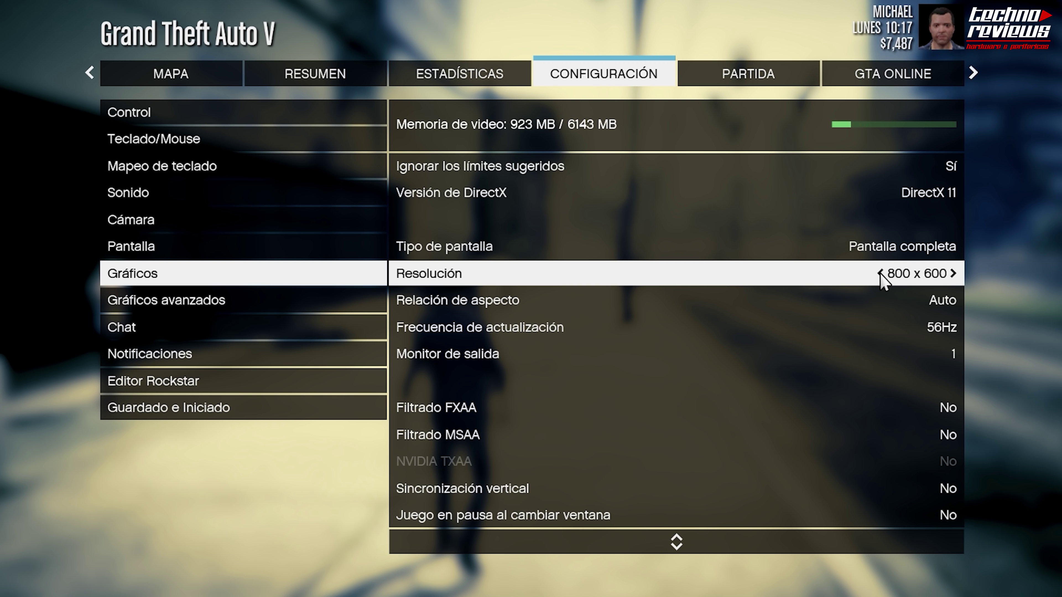
{"action": "left_click", "coordinate": [884, 275]}
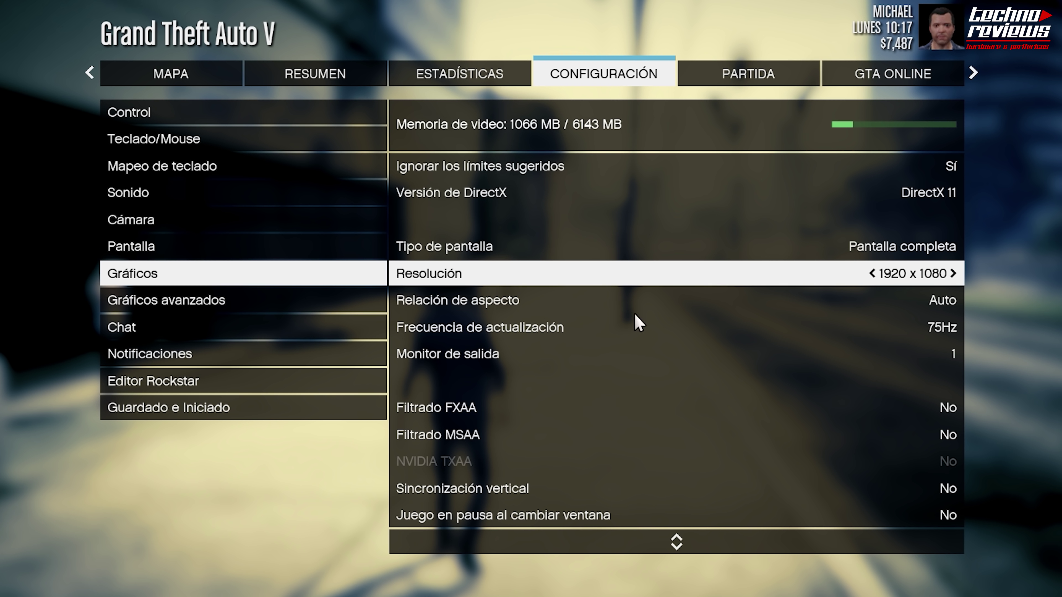
Review the aspect ratio, refresh rate, FXAA and MSAA filtering, vertical sync and population options in the Gráficos settings.
{"action": "left_click", "coordinate": [539, 301]}
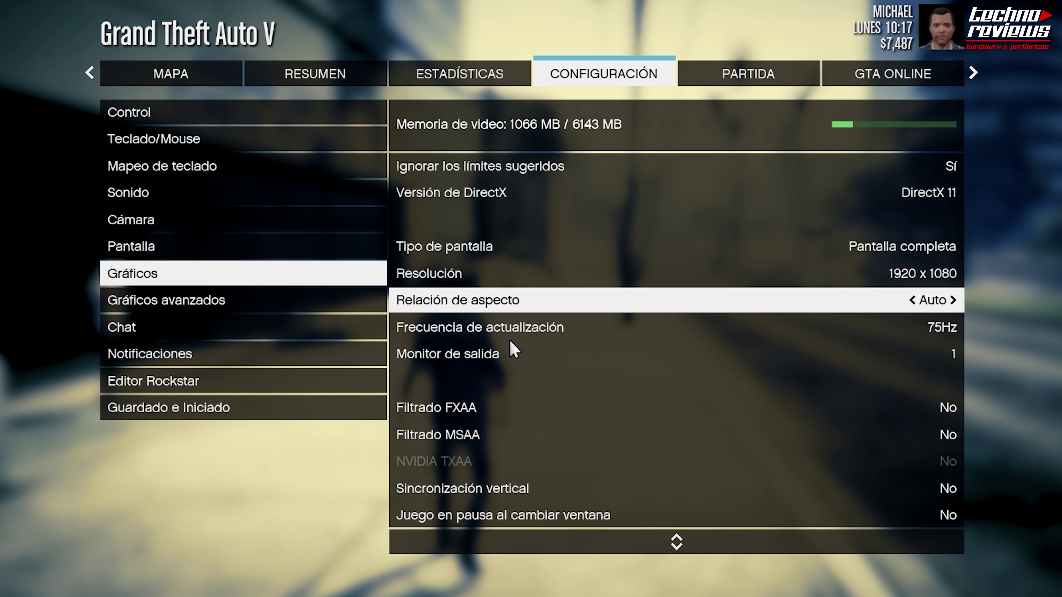
{"action": "left_click", "coordinate": [425, 330]}
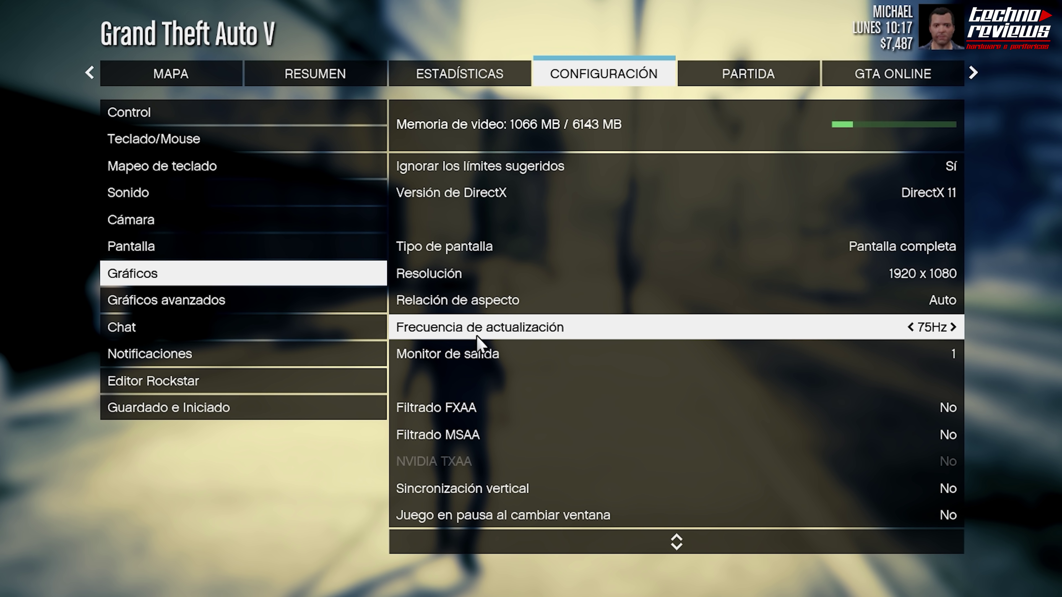
{"action": "left_click", "coordinate": [487, 401]}
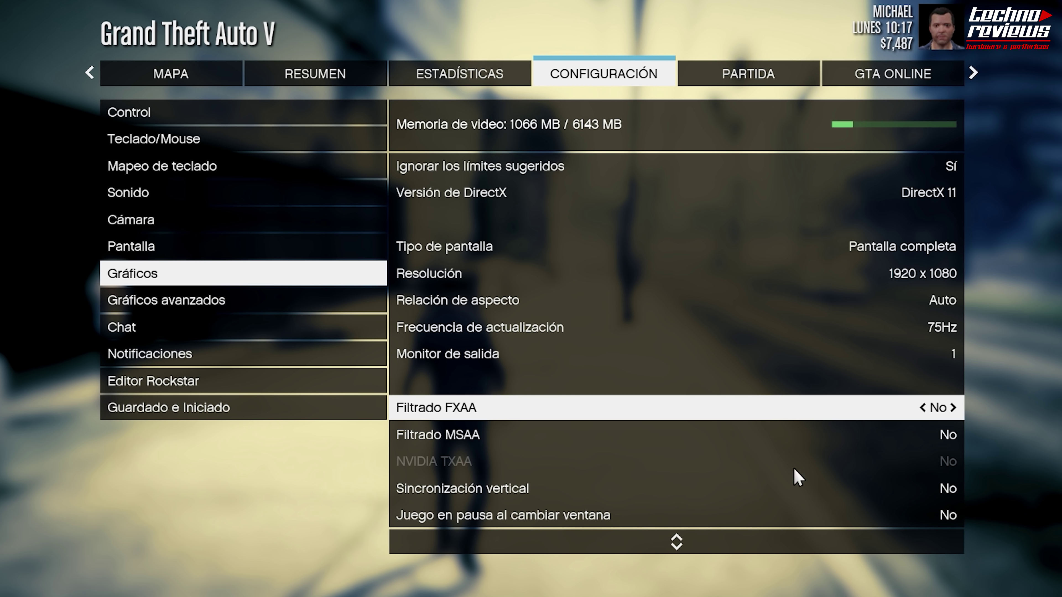
{"action": "scroll", "coordinate": [661, 437], "scroll_direction": "down", "scroll_amount": 6}
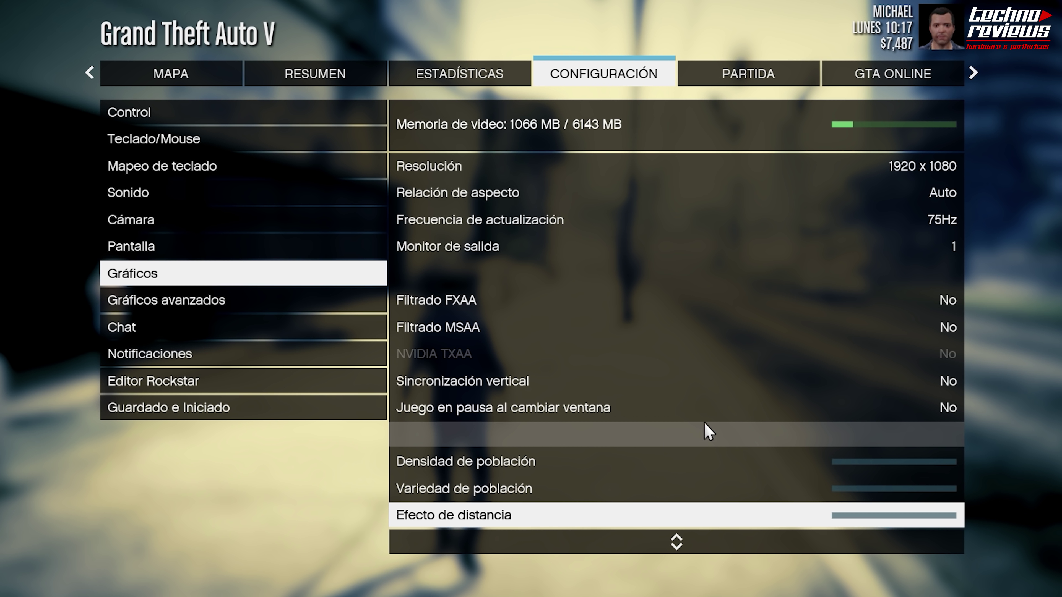
{"action": "scroll", "coordinate": [711, 431], "scroll_direction": "up", "scroll_amount": 4}
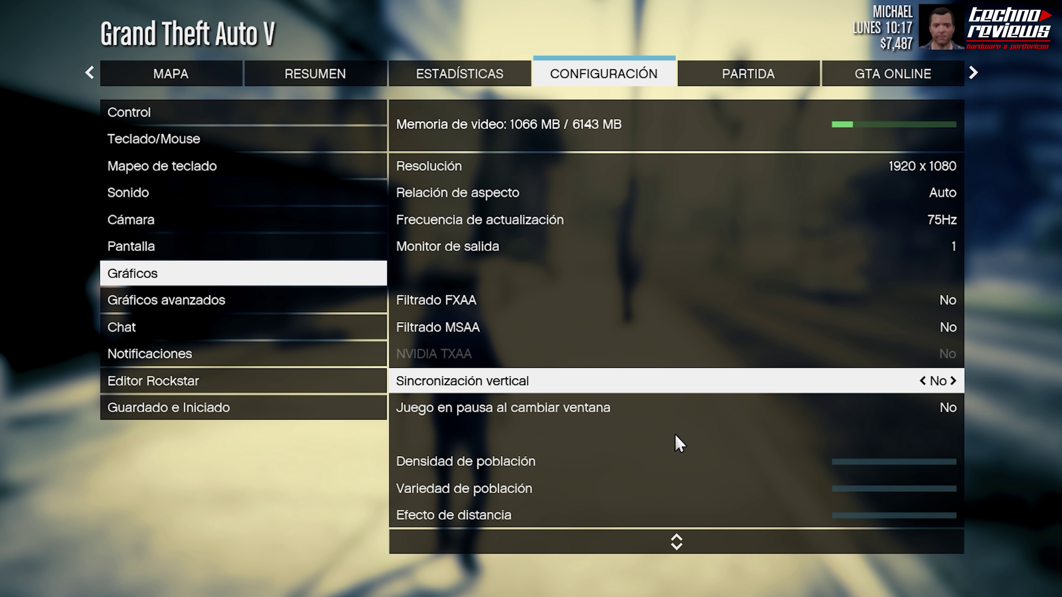
{"action": "scroll", "coordinate": [650, 415], "scroll_direction": "up", "scroll_amount": 2}
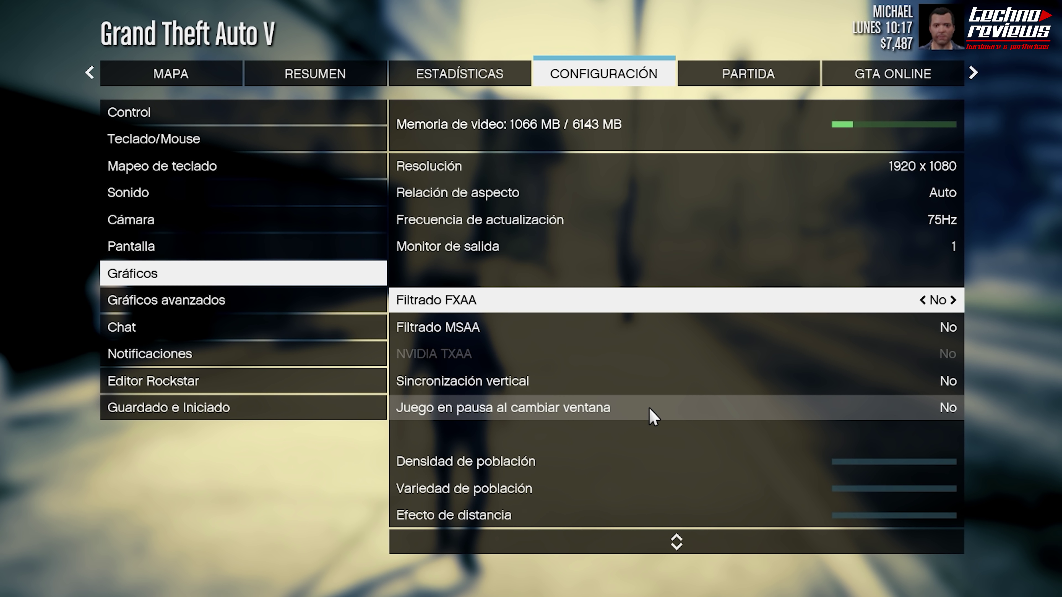
{"action": "scroll", "coordinate": [594, 383], "scroll_direction": "down", "scroll_amount": 5}
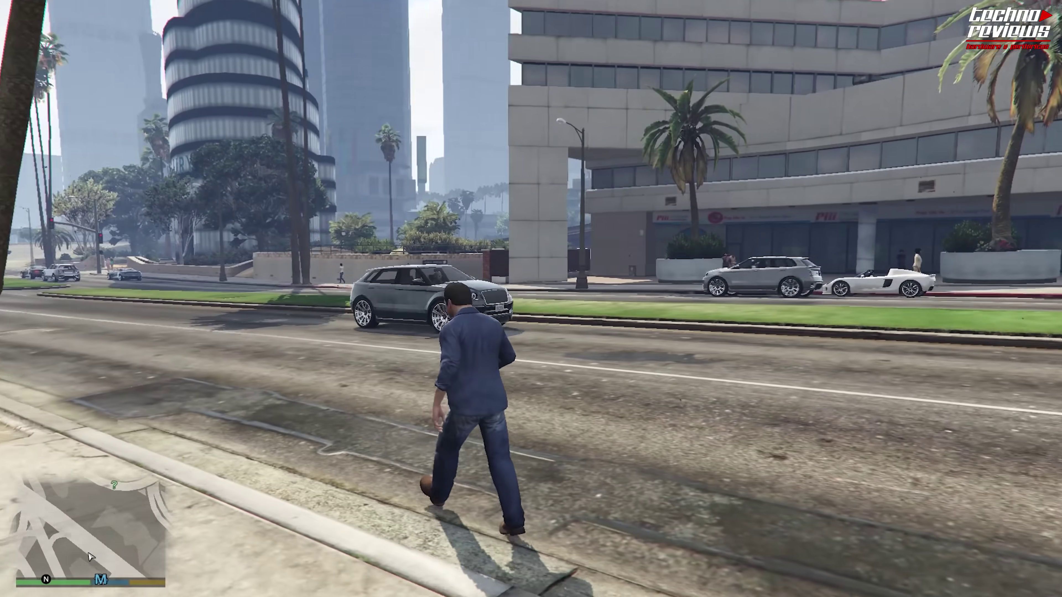
{"action": "key", "text": "w"}
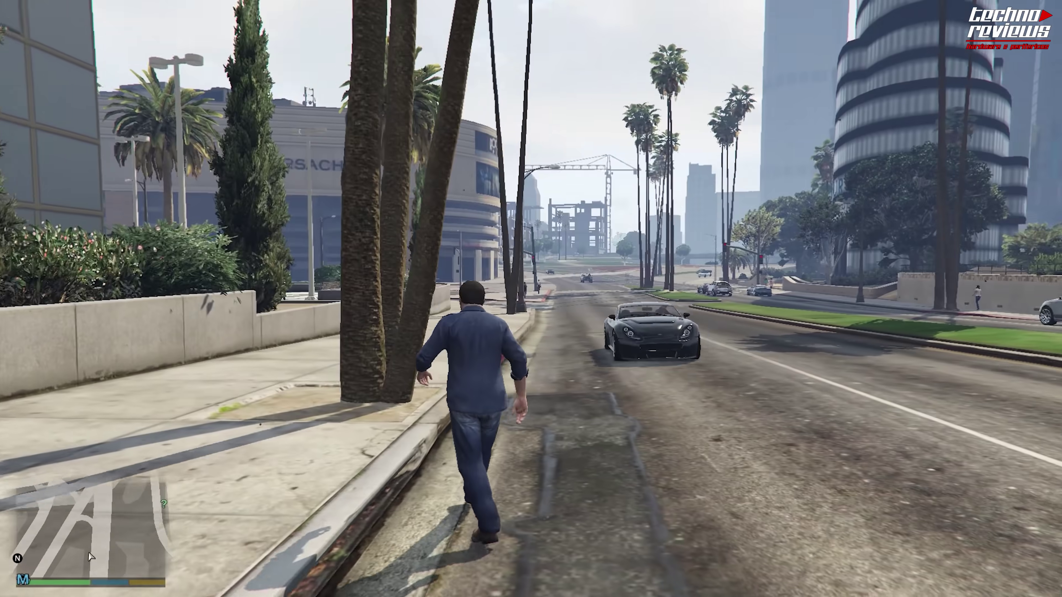
{"action": "key", "text": "w"}
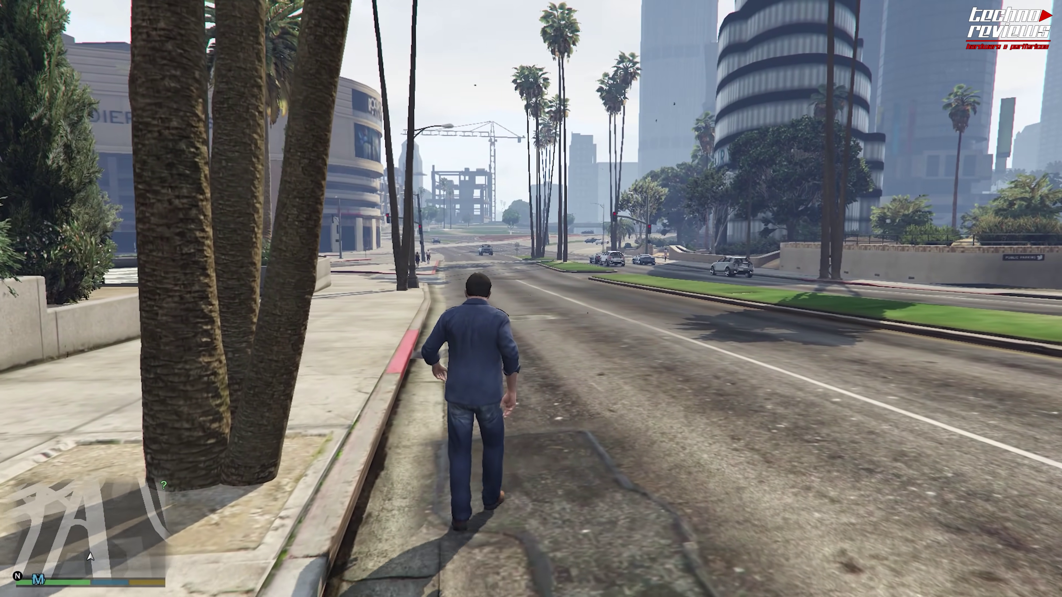
{"action": "key", "text": "w"}
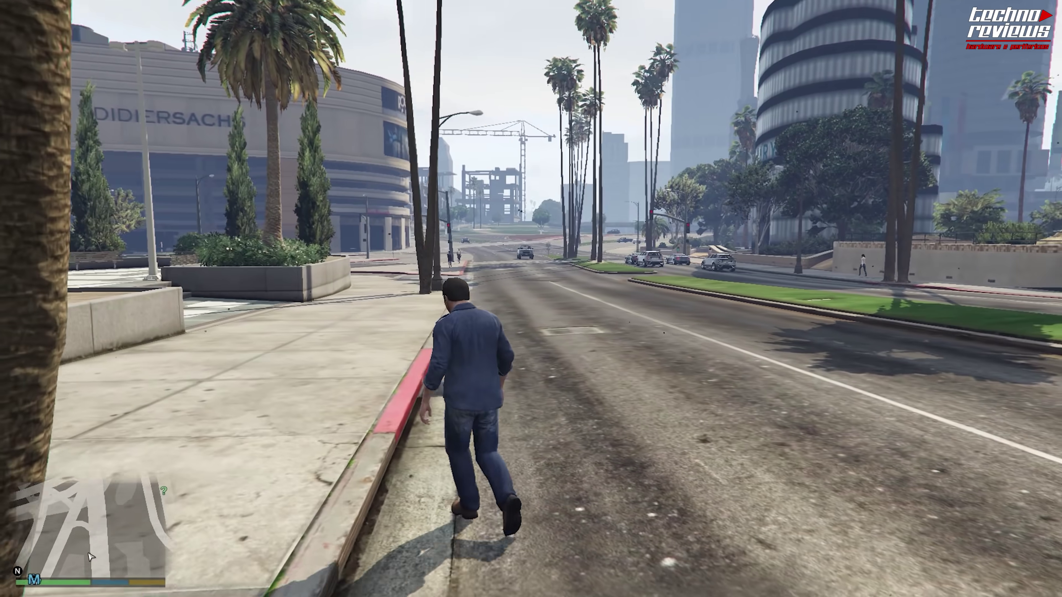
{"action": "key", "text": "w"}
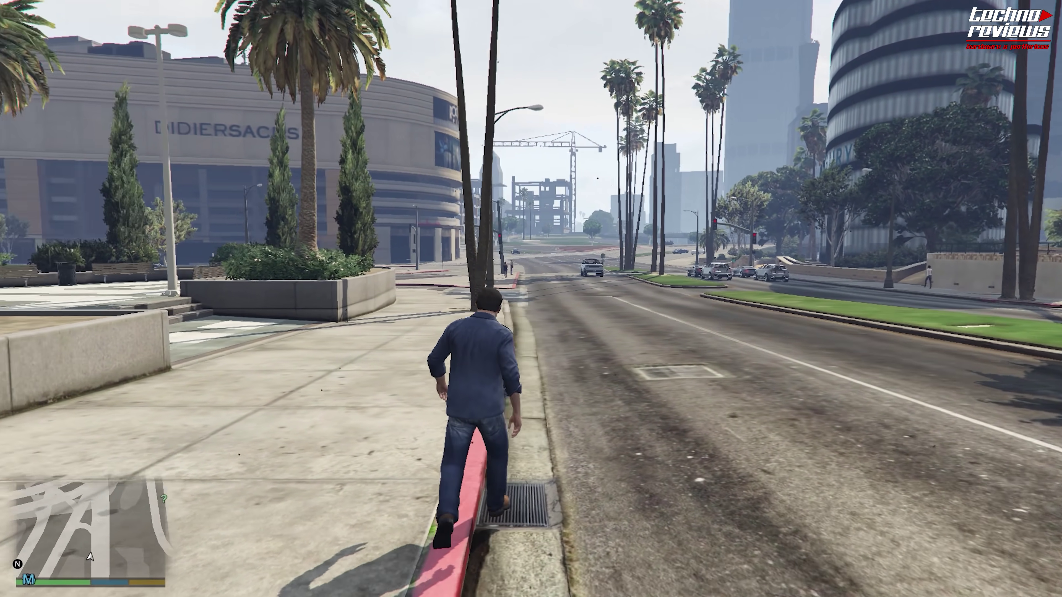
{"action": "key", "text": "w"}
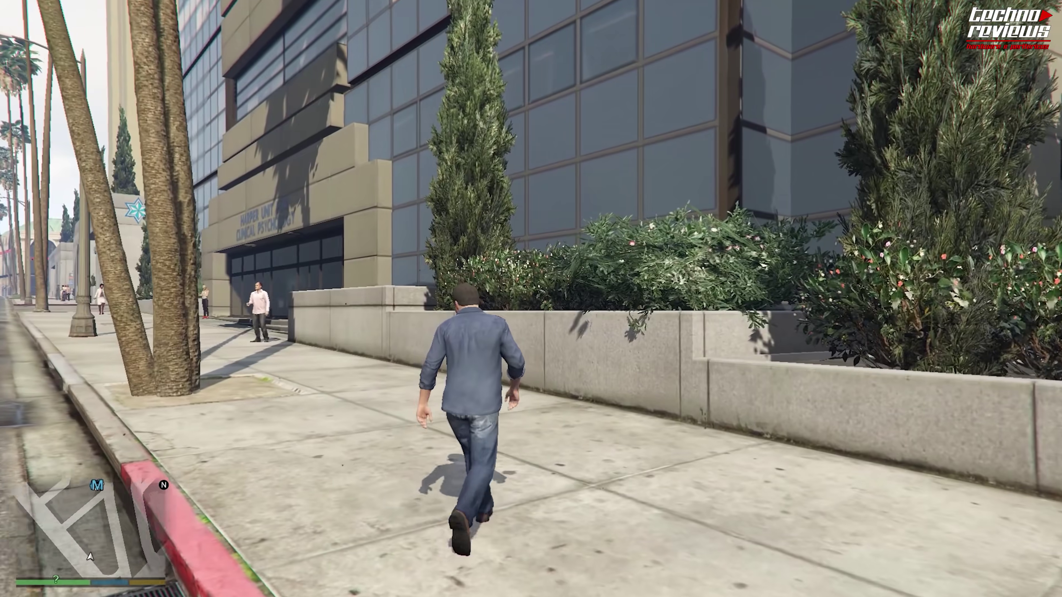
{"action": "key", "text": "w"}
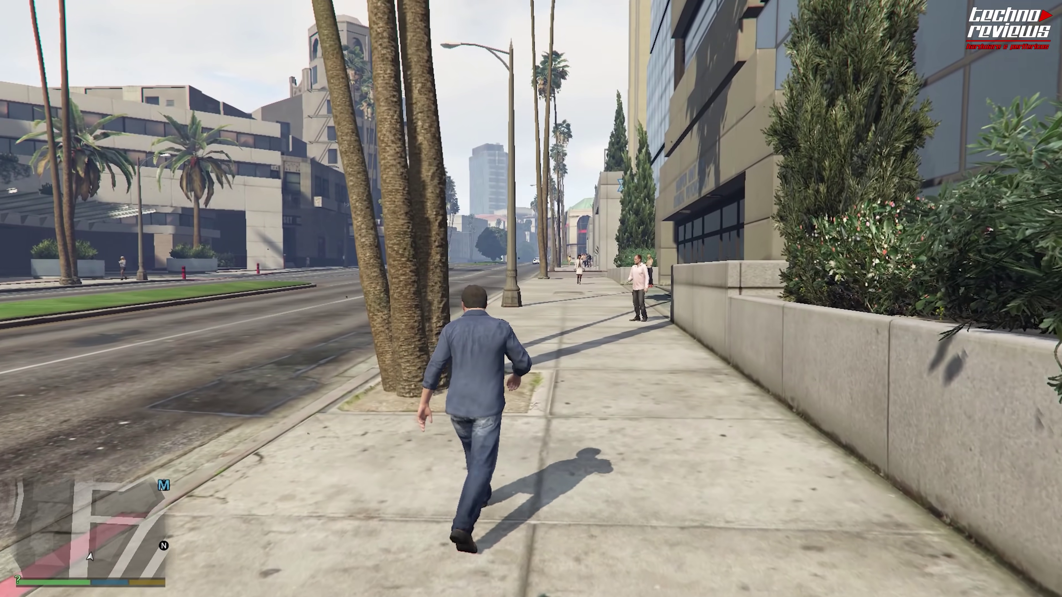
{"action": "key", "text": "w"}
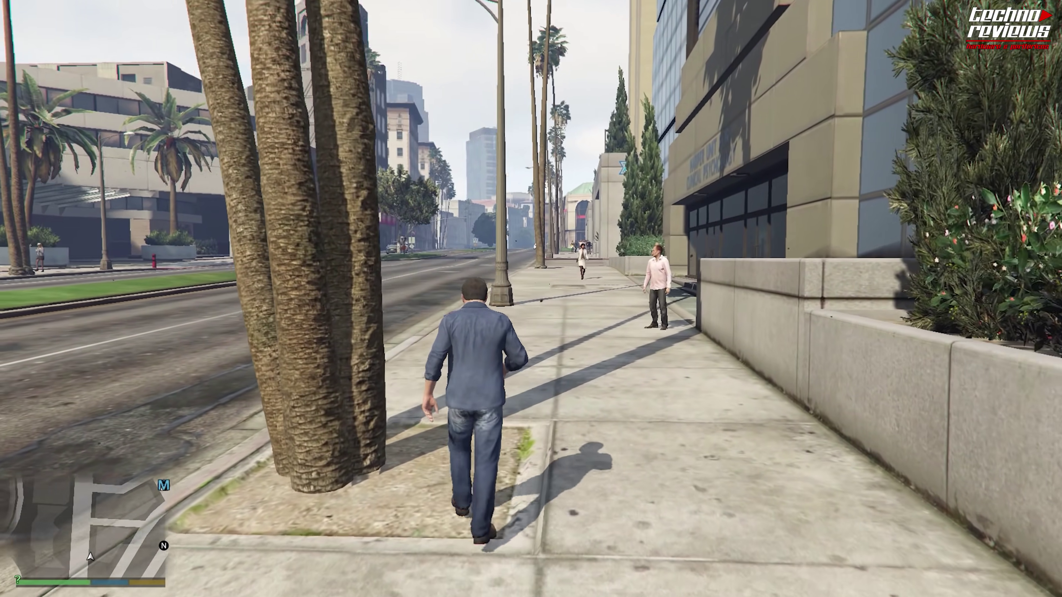